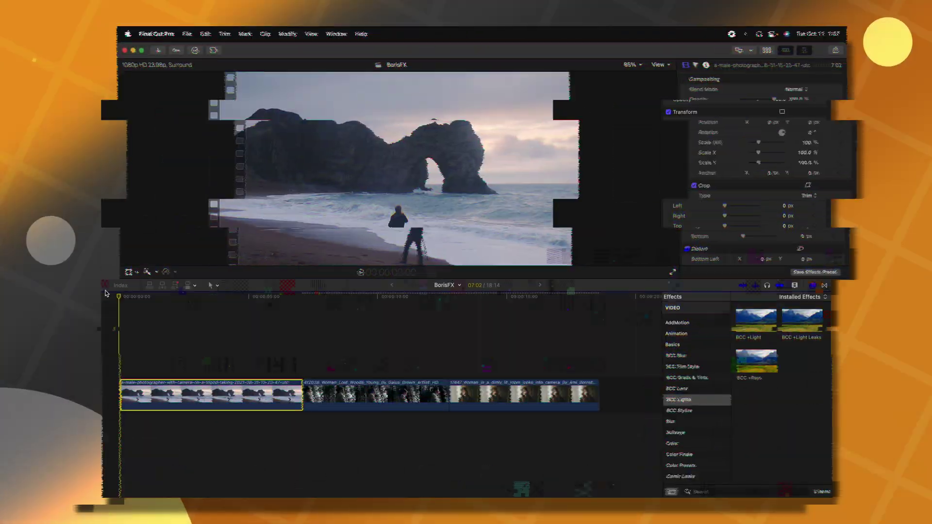
# Apply BCC +Rays to the beach clip and move its light source into the sky right of the arch
pyautogui.press('space')
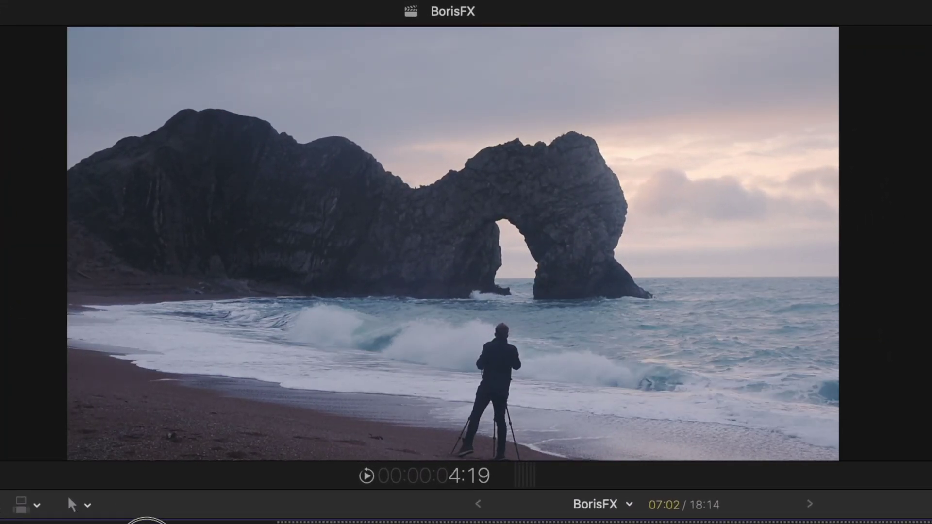
pyautogui.press('j')
pyautogui.press('j')
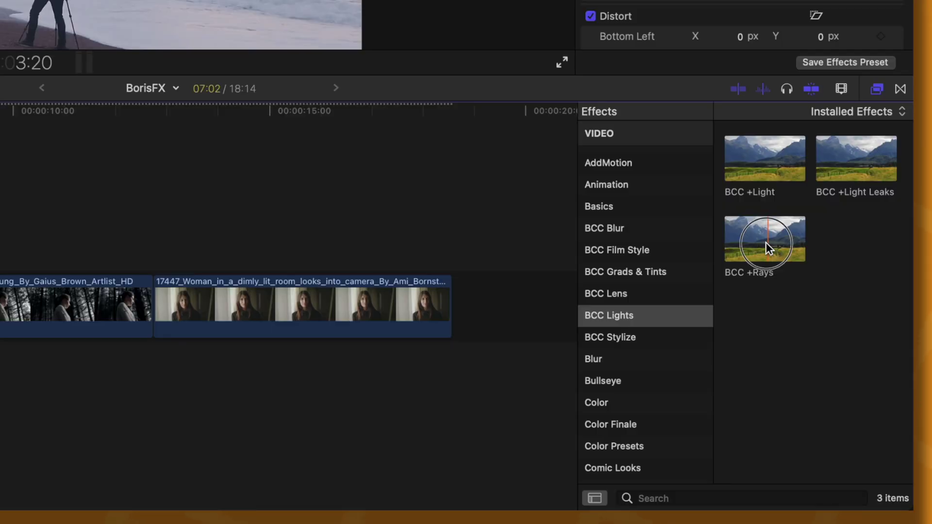
pyautogui.moveTo(765, 242); pyautogui.dragTo(0, 306)
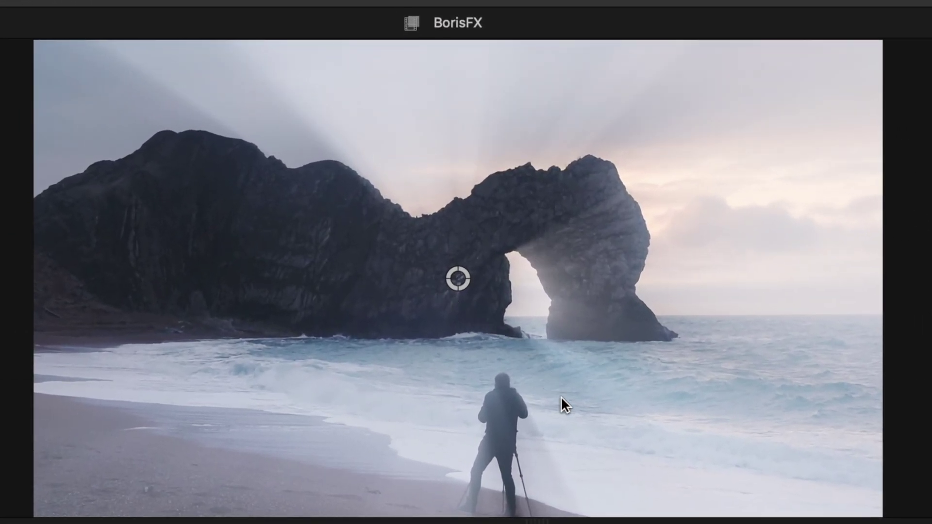
pyautogui.moveTo(464, 276); pyautogui.dragTo(642, 168)
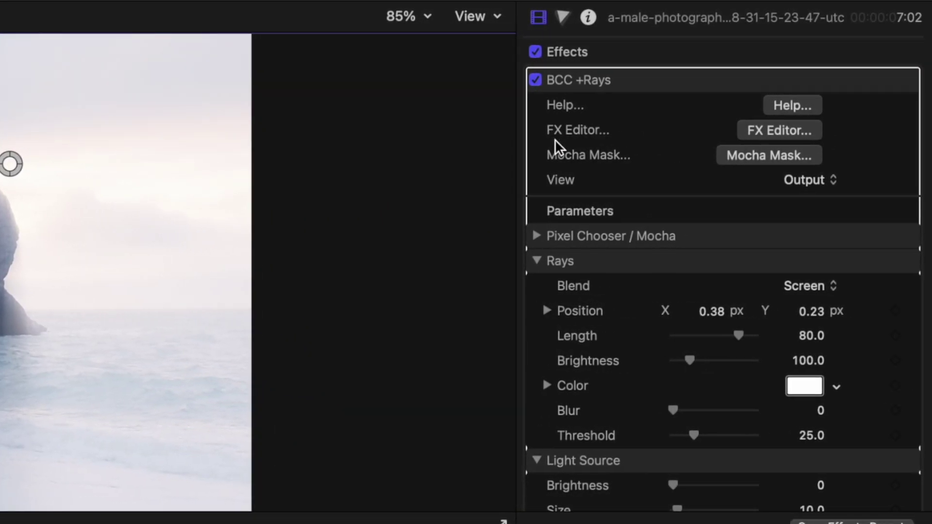
# Shorten the BCC +Rays ray Length to about 34 in the full editor
pyautogui.click(753, 131)
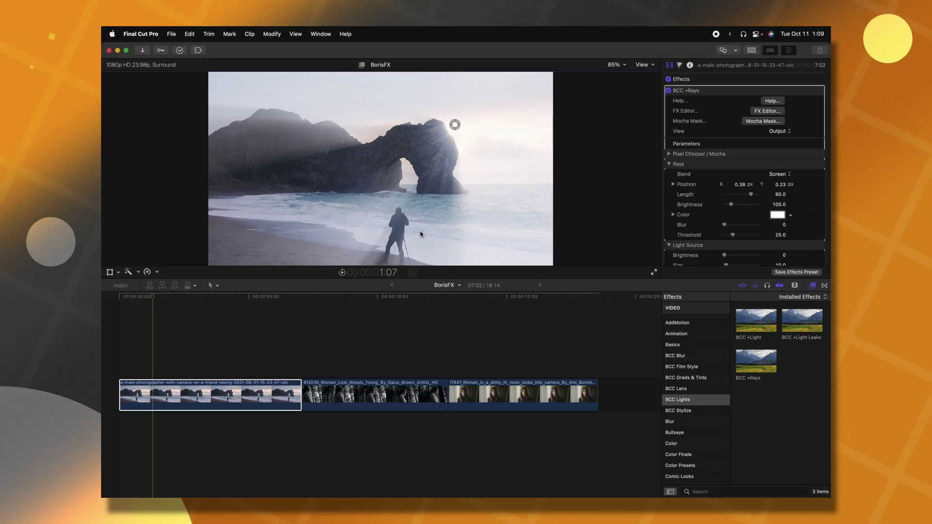
pyautogui.scroll(-1, 741, 187)
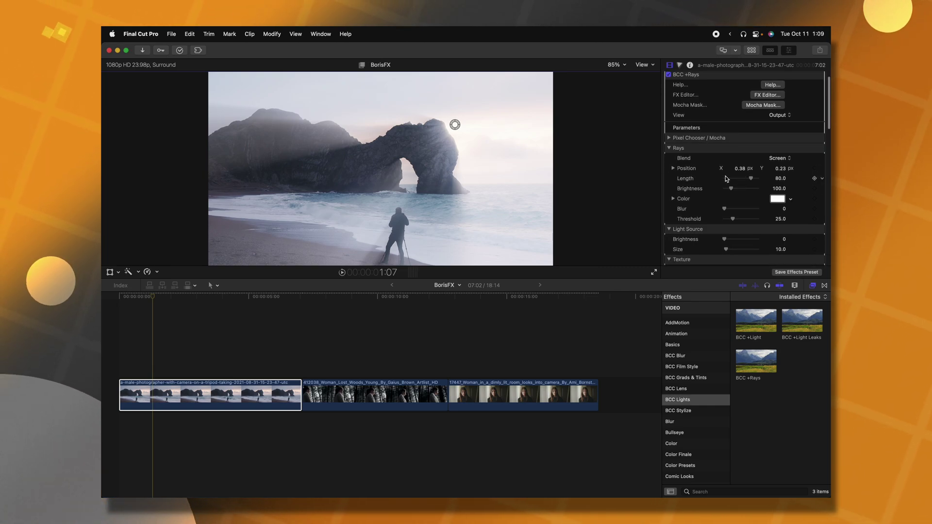
pyautogui.scroll(-1, 757, 170)
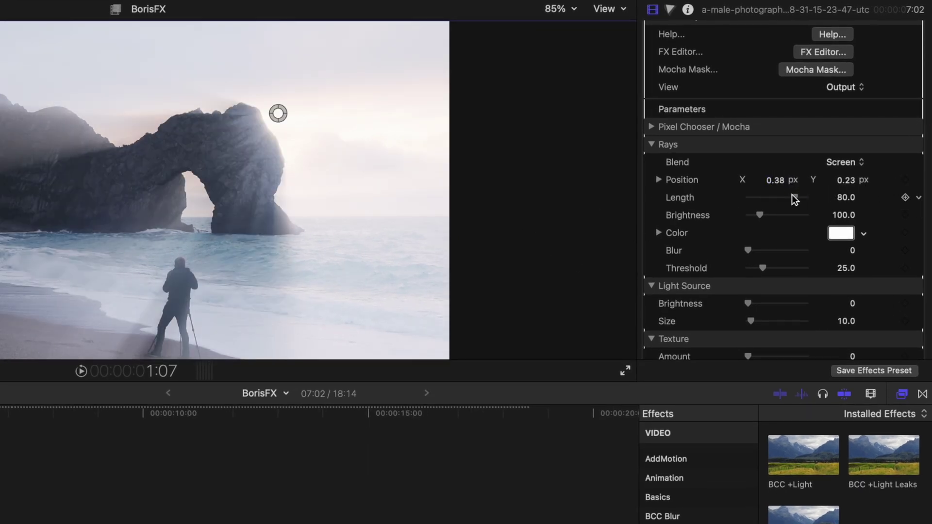
pyautogui.moveTo(792, 195); pyautogui.dragTo(756, 214)
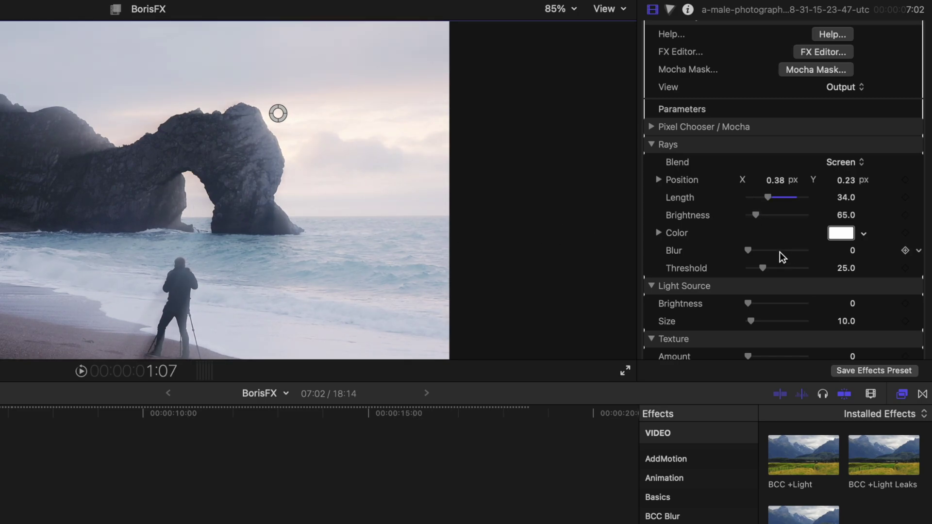
pyautogui.click(841, 204)
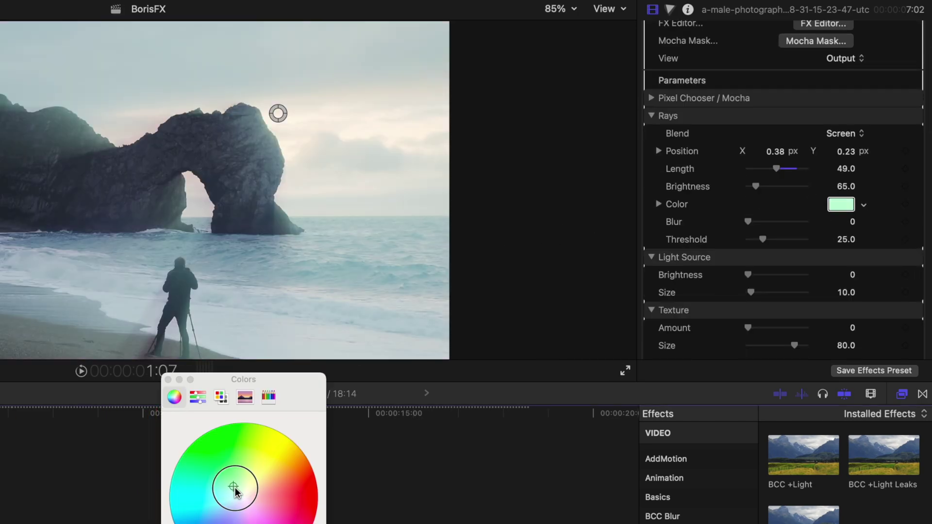
# Tint the rays orange, enlarge the light source to Size 200 with Brightness 72, and nudge its position
pyautogui.moveTo(236, 492); pyautogui.dragTo(284, 474)
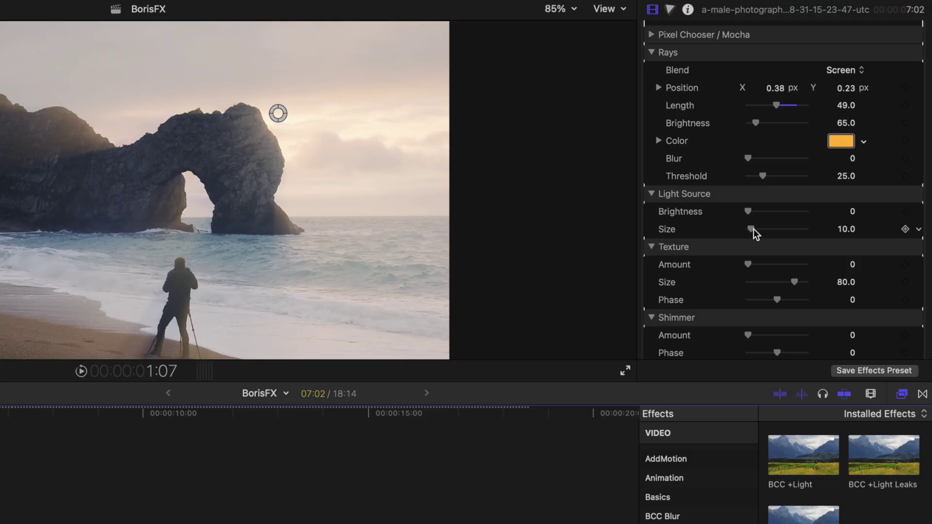
pyautogui.moveTo(754, 229)
pyautogui.mouseDown()
pyautogui.moveTo(774, 231)
pyautogui.moveTo(759, 212)
pyautogui.mouseUp()
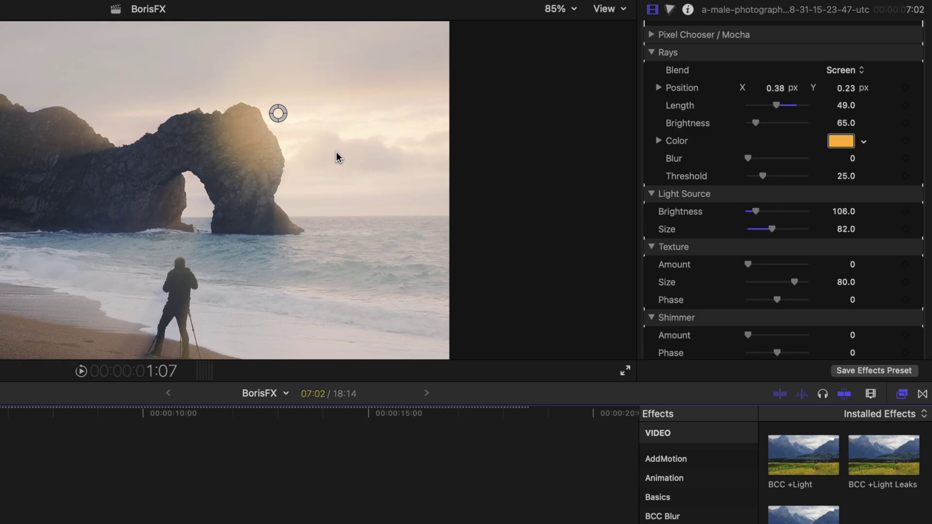
pyautogui.moveTo(283, 116); pyautogui.dragTo(295, 142)
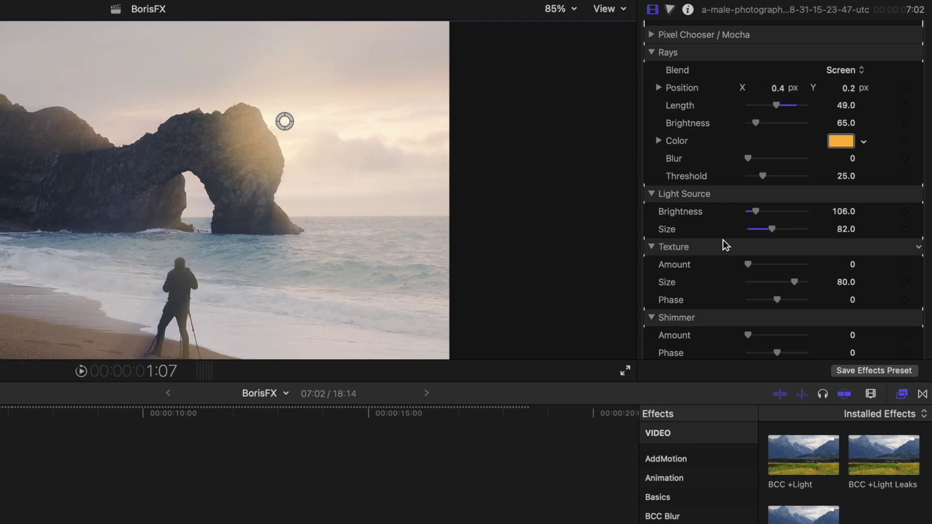
pyautogui.moveTo(773, 231); pyautogui.dragTo(820, 233)
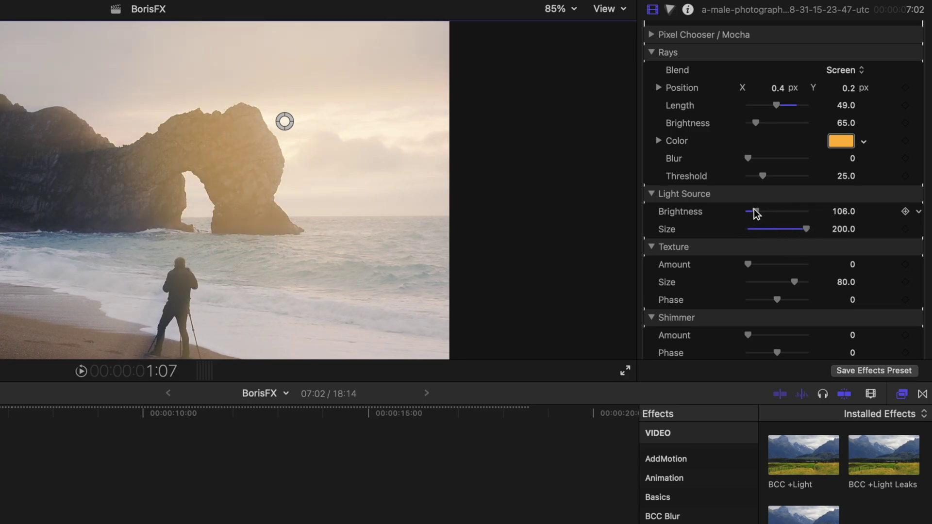
pyautogui.moveTo(756, 211); pyautogui.dragTo(751, 214)
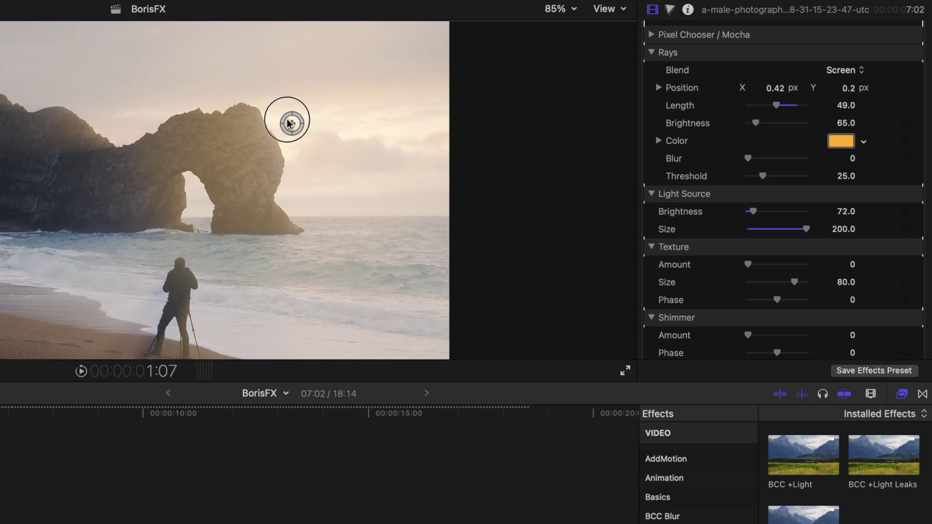
pyautogui.scroll(-2, 754, 321)
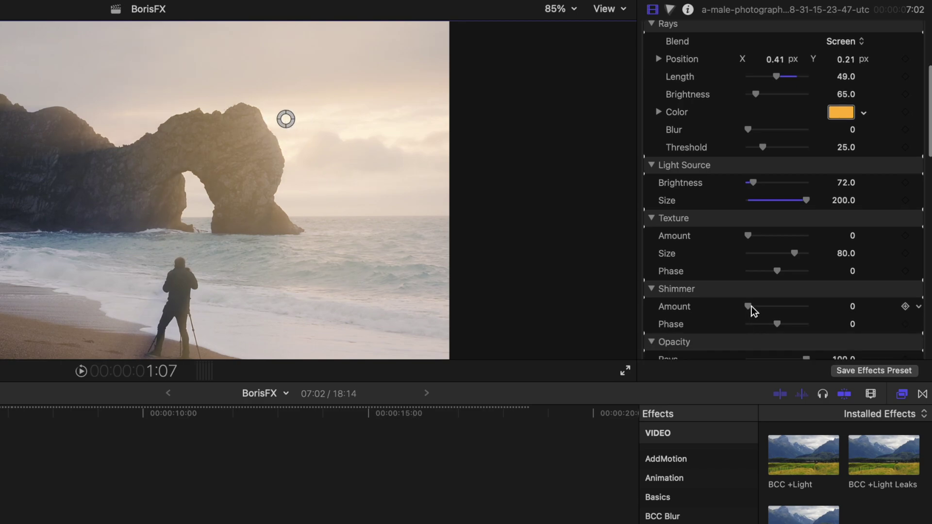
# Set Shimmer Amount to 32 and keyframe Phase from -360 to 271, previewing the animated shimmer
pyautogui.moveTo(762, 308)
pyautogui.mouseDown()
pyautogui.moveTo(778, 308)
pyautogui.moveTo(756, 310)
pyautogui.mouseUp()
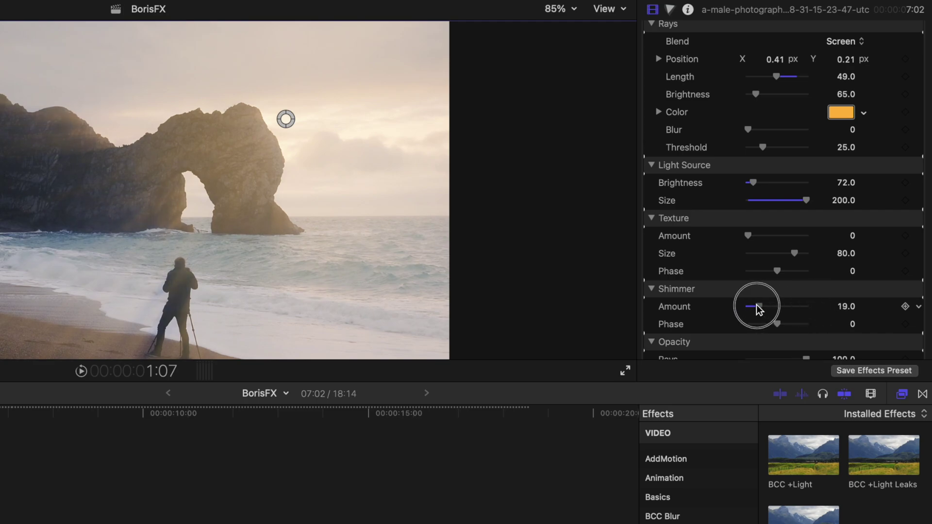
pyautogui.moveTo(759, 307); pyautogui.dragTo(767, 305)
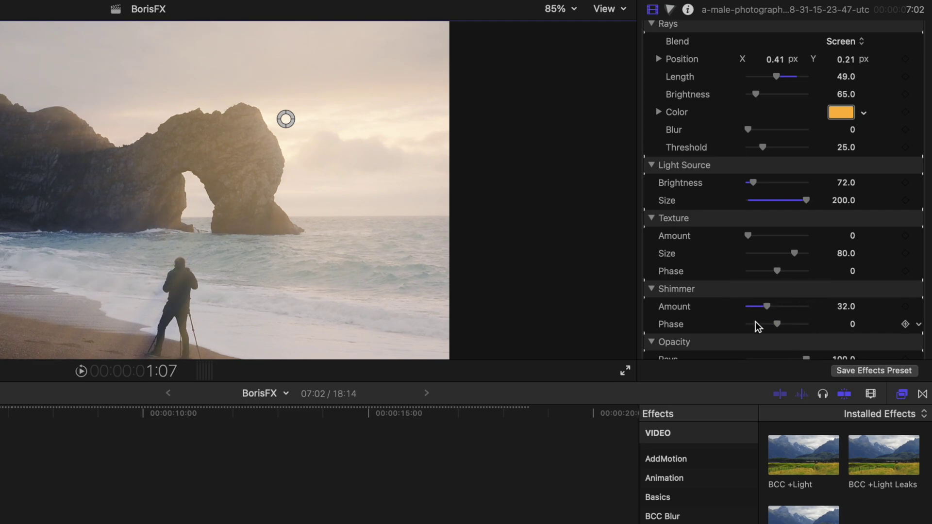
pyautogui.moveTo(756, 322); pyautogui.dragTo(697, 324)
pyautogui.press('space')
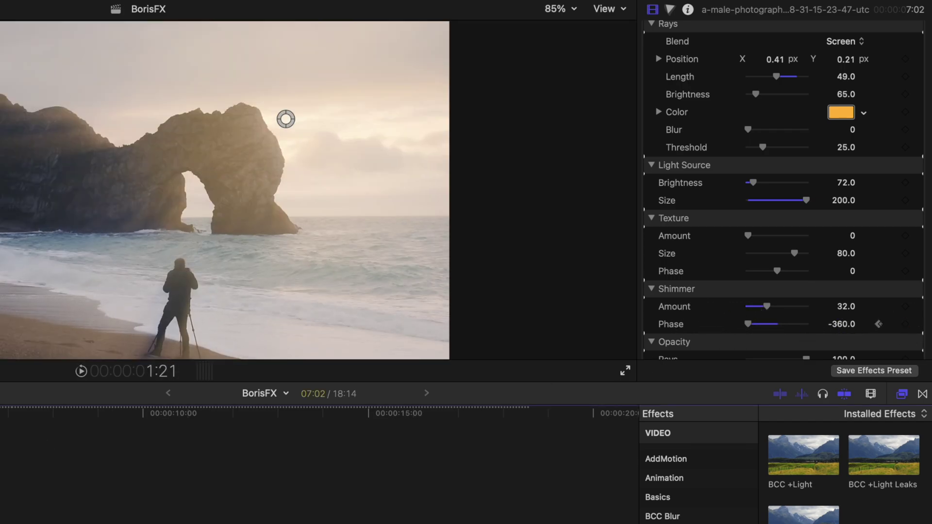
pyautogui.moveTo(748, 322); pyautogui.dragTo(801, 329)
pyautogui.press('space')
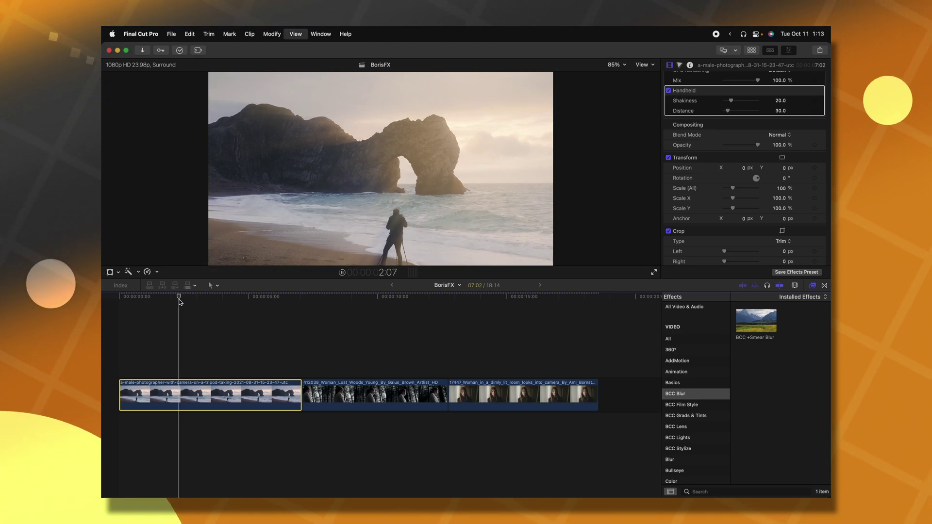
# Preview the Handheld shake on the beach clip and increase its Distance
pyautogui.press('space')
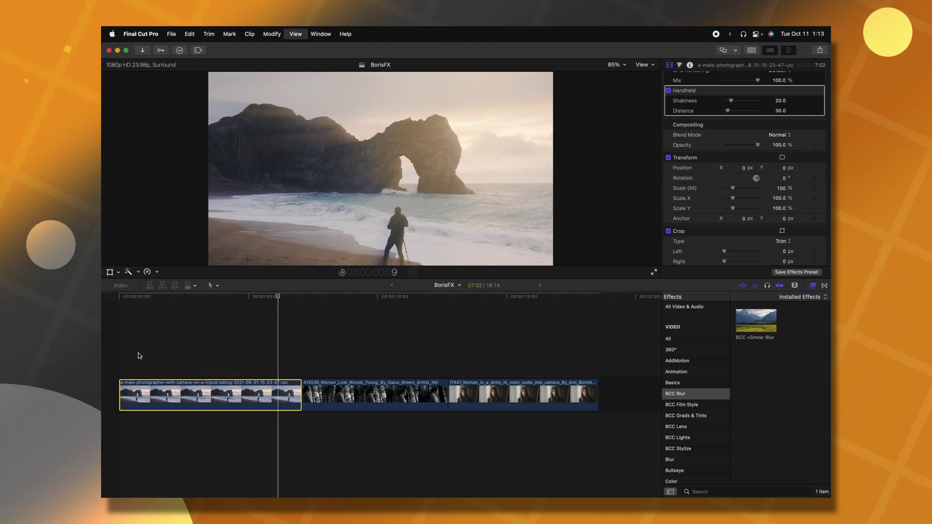
pyautogui.click(146, 296)
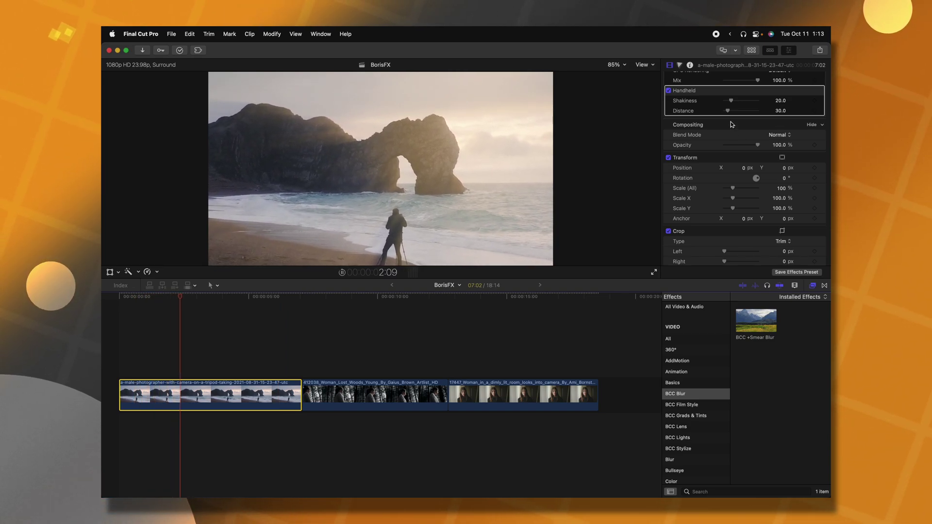
pyautogui.moveTo(727, 111); pyautogui.dragTo(744, 100)
pyautogui.press('space')
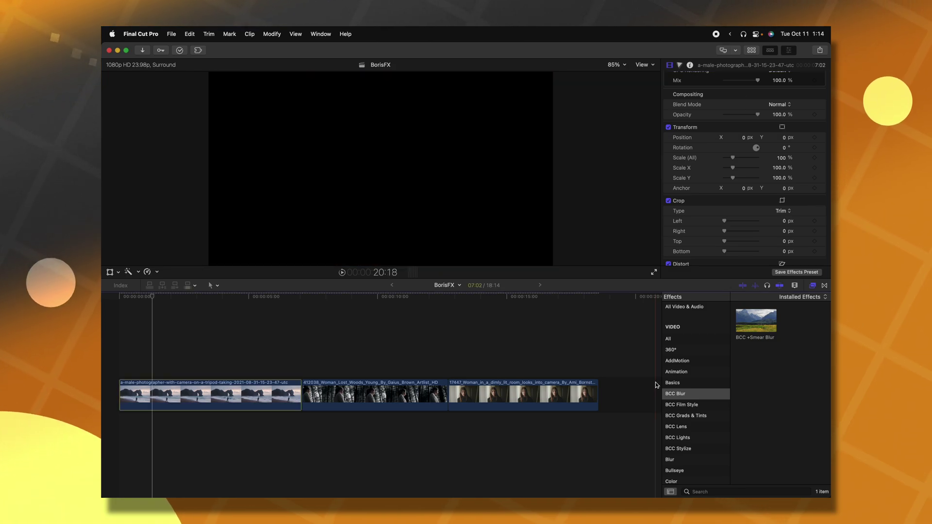
# Apply BCC +Camera Shake to the beach clip using the Smooth Subtle preset
pyautogui.moveTo(738, 322); pyautogui.dragTo(154, 397)
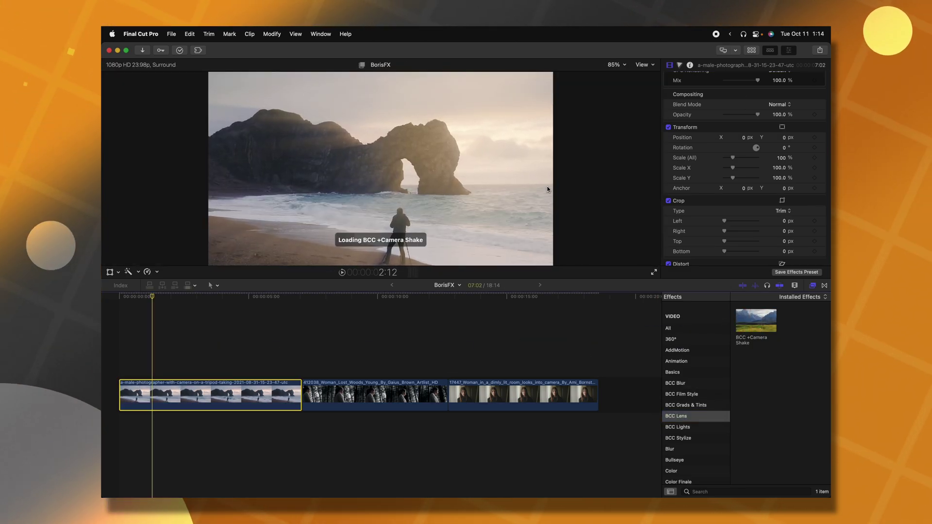
pyautogui.scroll(-10, 758, 189)
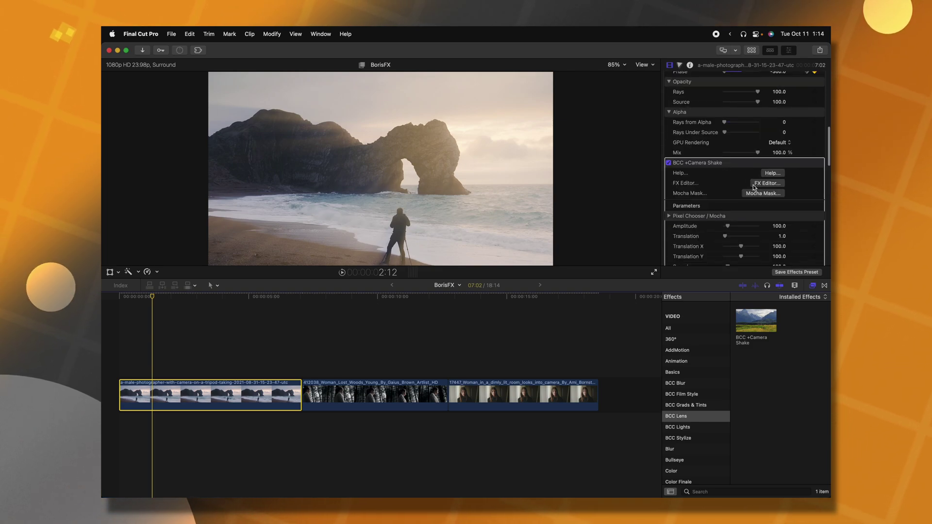
pyautogui.click(754, 183)
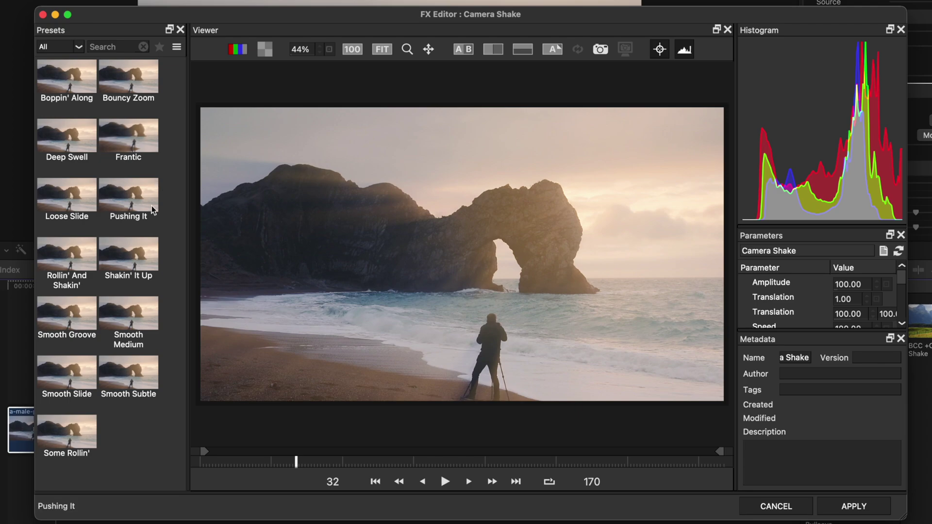
pyautogui.click(133, 381)
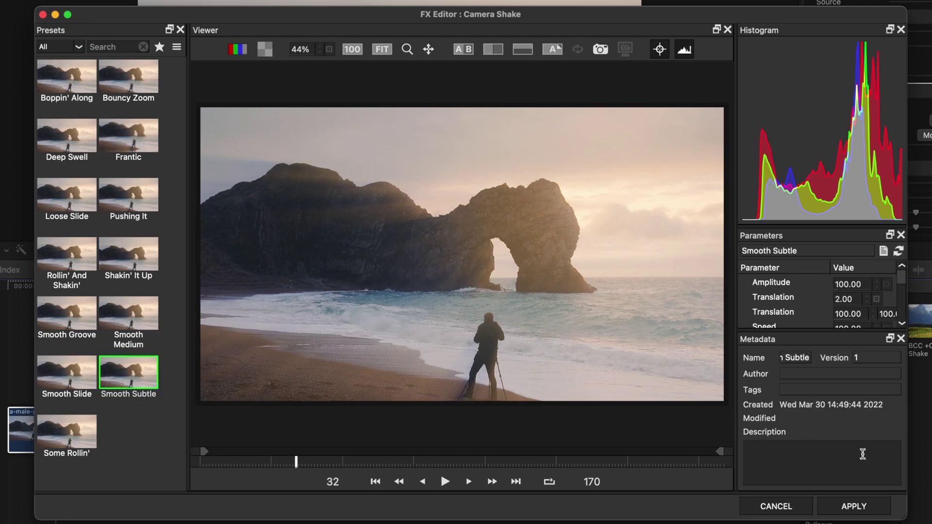
pyautogui.click(846, 505)
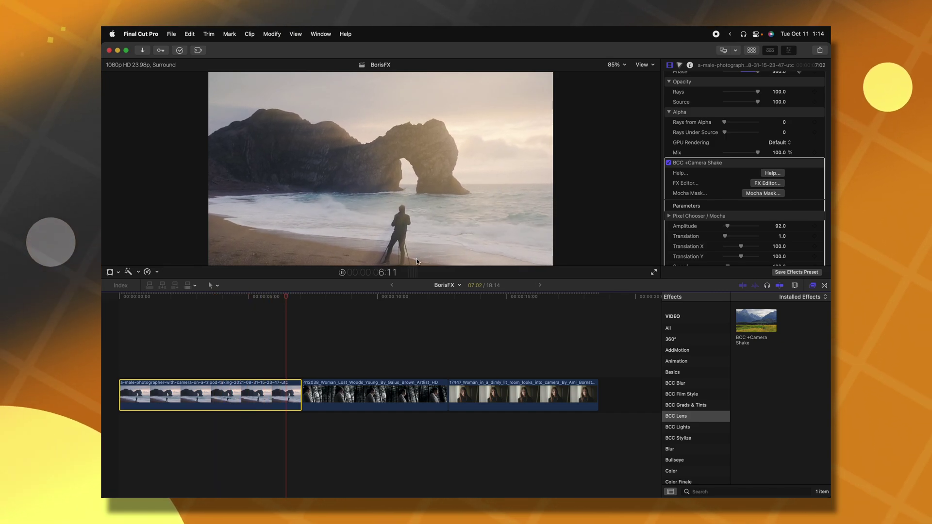
pyautogui.scroll(-5, 712, 181)
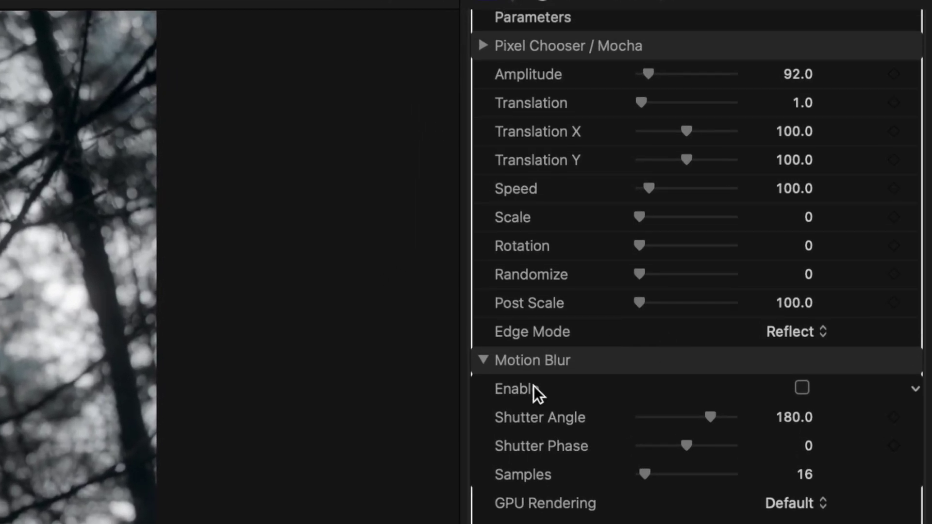
pyautogui.scroll(-1, 548, 275)
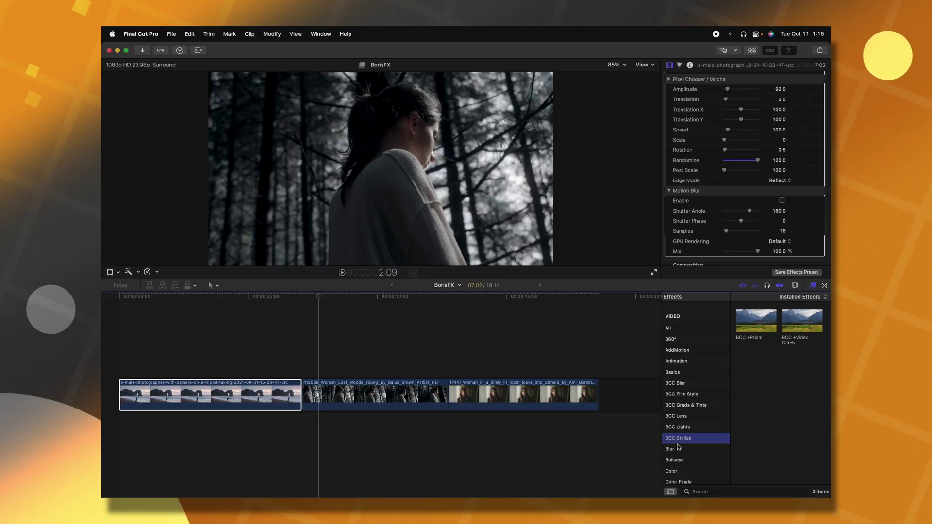
# Apply BCC +Video Glitch to the forest clip and play it back
pyautogui.moveTo(770, 332); pyautogui.dragTo(335, 395)
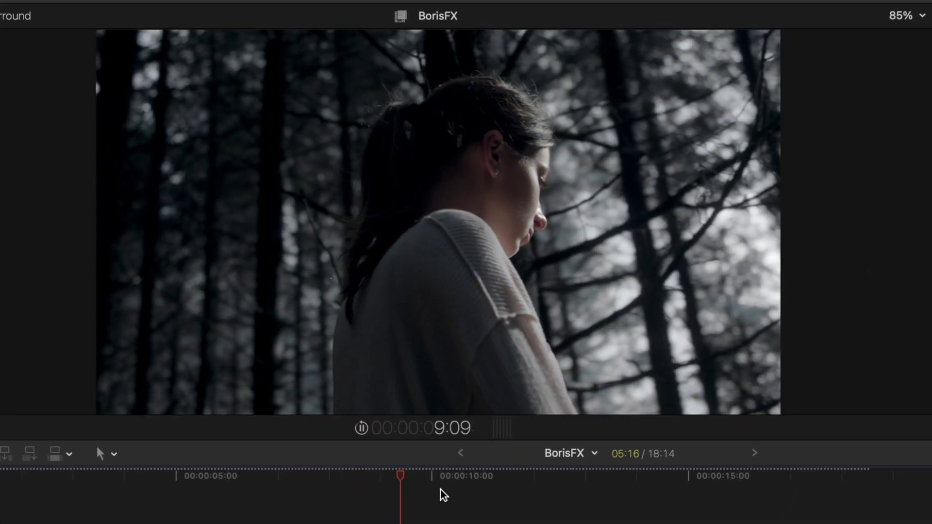
pyautogui.press('space')
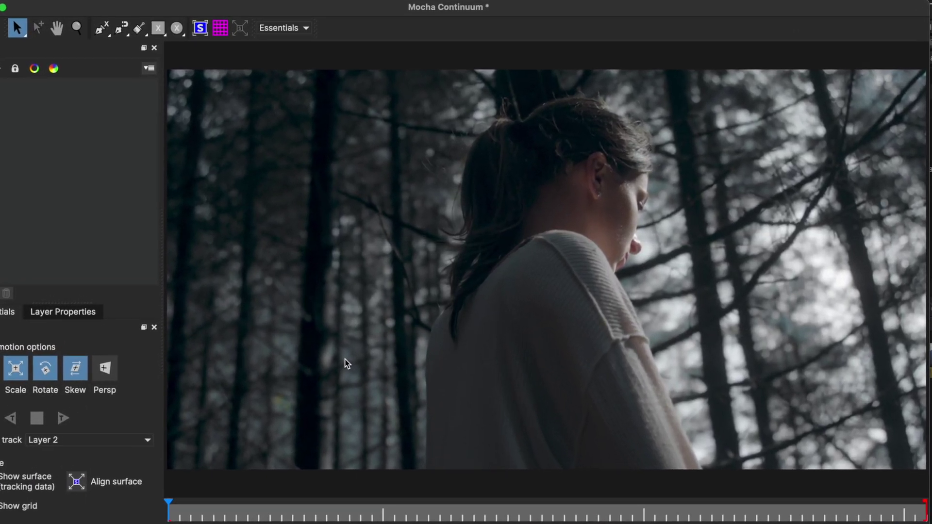
# Draw an X-Spline outline around the woman's shoulder and arm as Layer 3
pyautogui.click(120, 33)
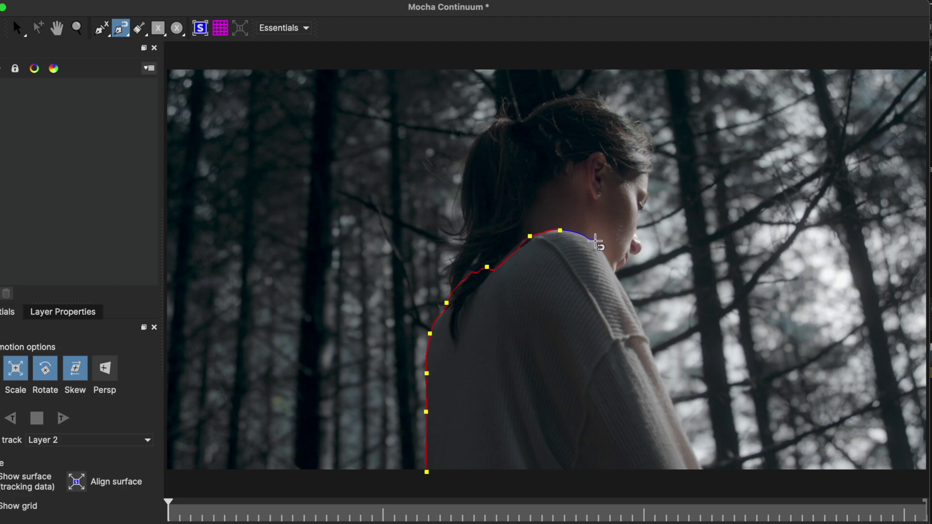
pyautogui.moveTo(622, 291); pyautogui.dragTo(698, 458)
pyautogui.click(708, 482)
pyautogui.rightClick(707, 482)
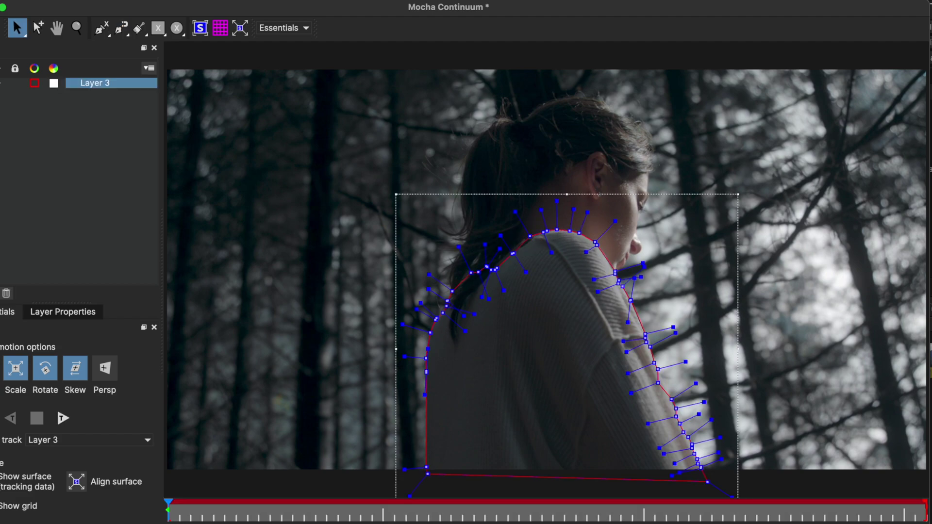
# Outline her head as Layer 4, track it forward, and save the mask
pyautogui.click(123, 34)
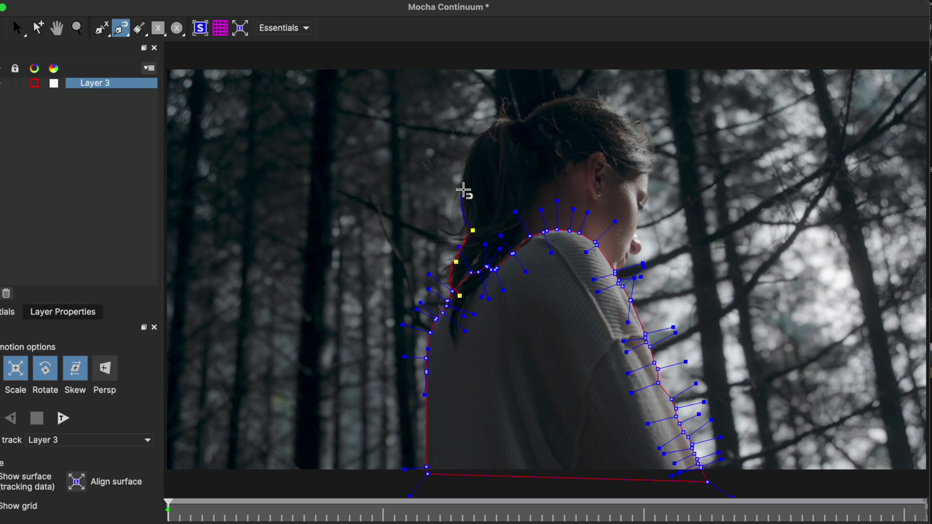
pyautogui.click(467, 157)
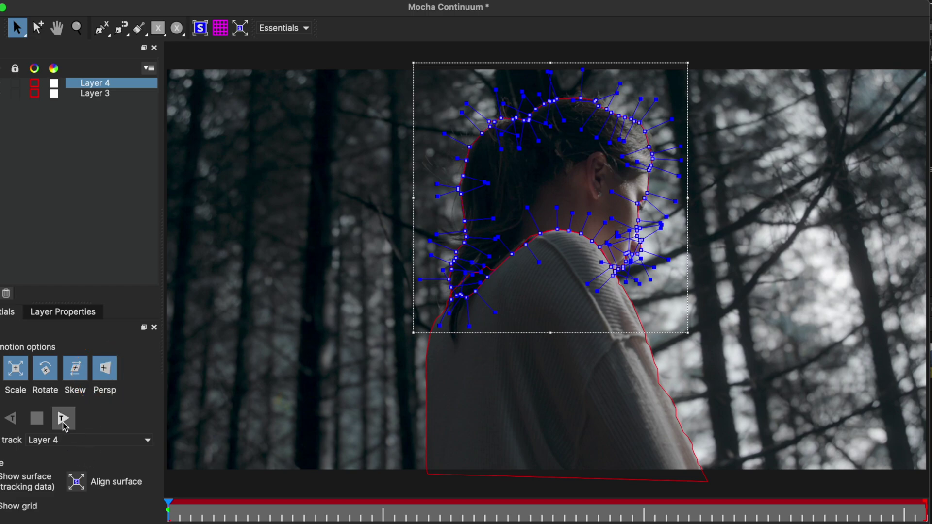
pyautogui.click(67, 424)
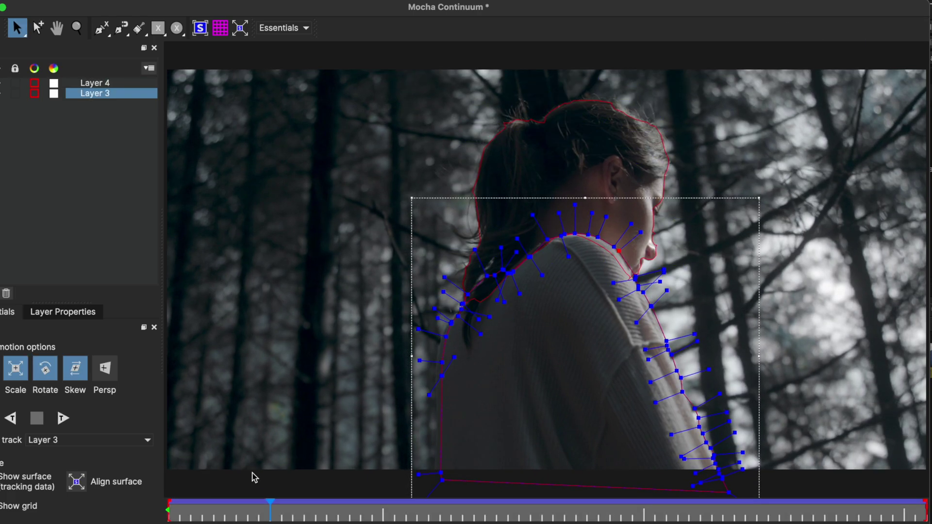
pyautogui.press('super+s')
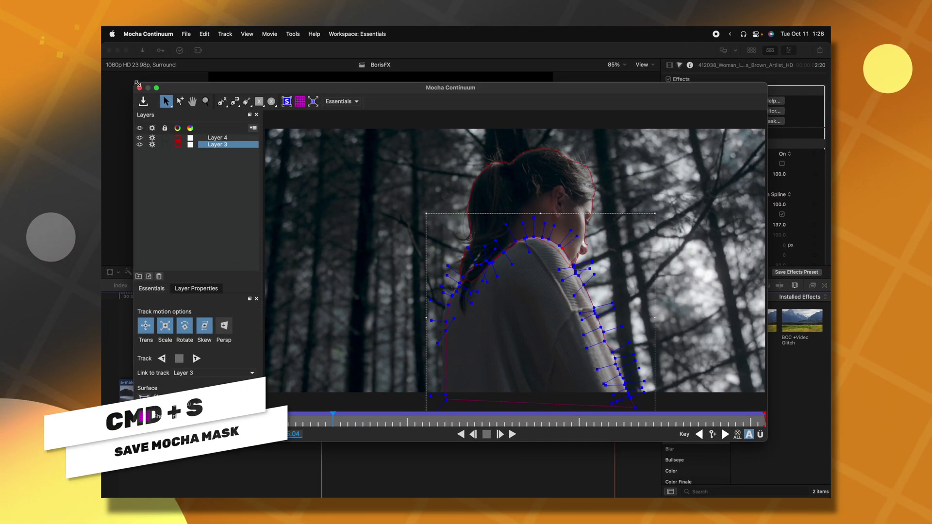
# Close Mocha and preview the woman's mask as a red overlay in Pixel Chooser / Mocha
pyautogui.click(139, 87)
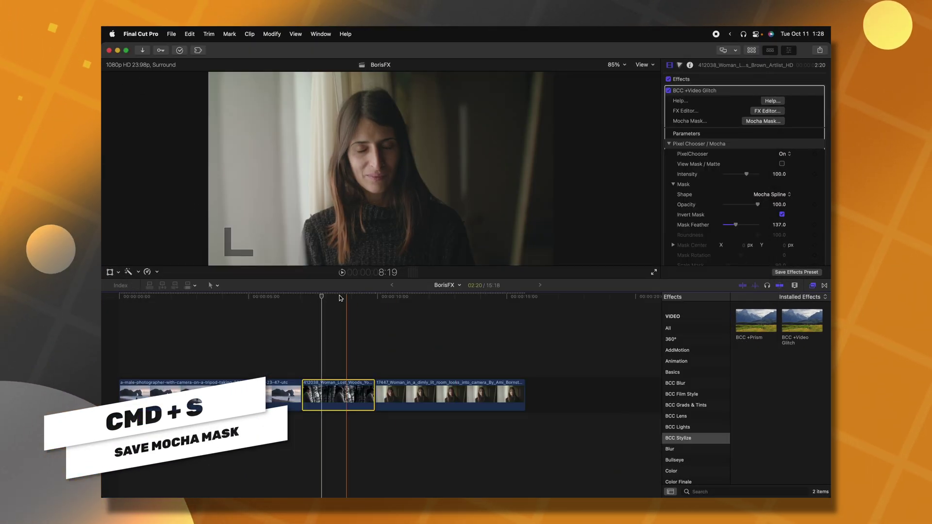
pyautogui.click(670, 145)
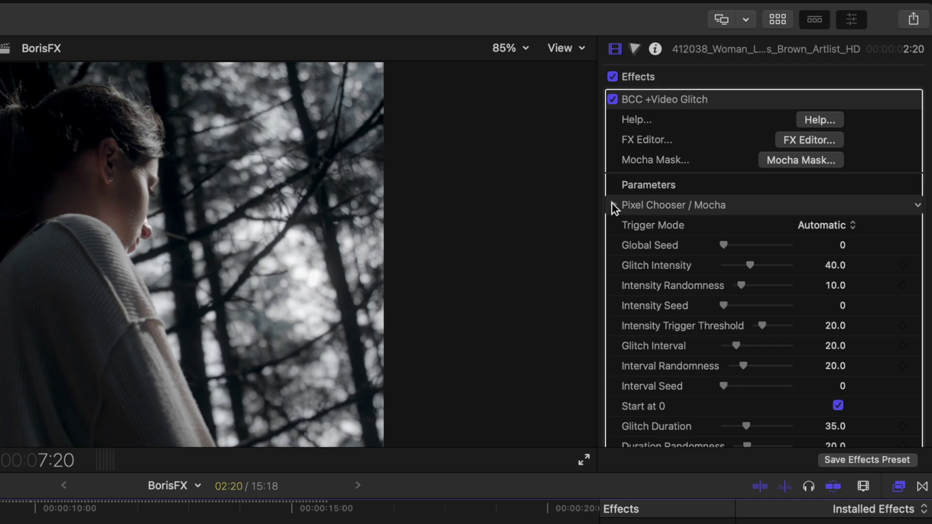
pyautogui.click(642, 173)
pyautogui.scroll(-2, 723, 225)
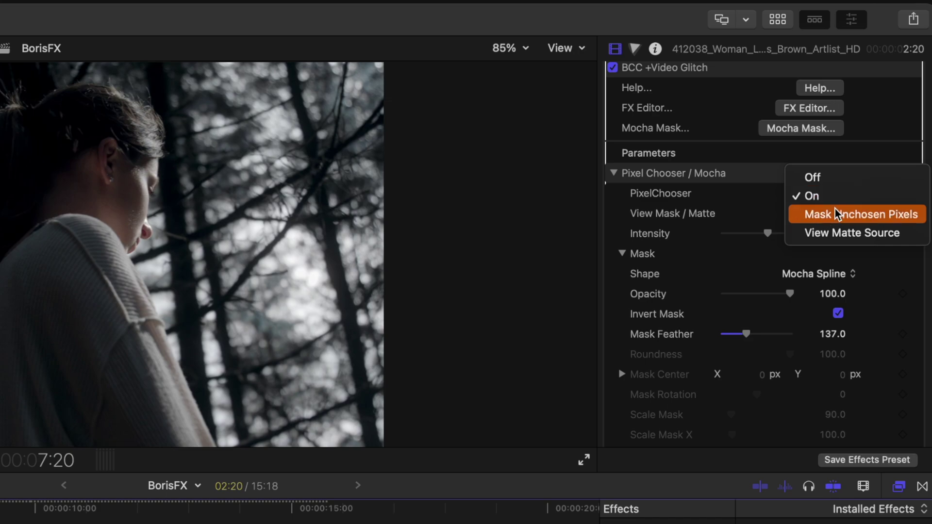
pyautogui.click(838, 214)
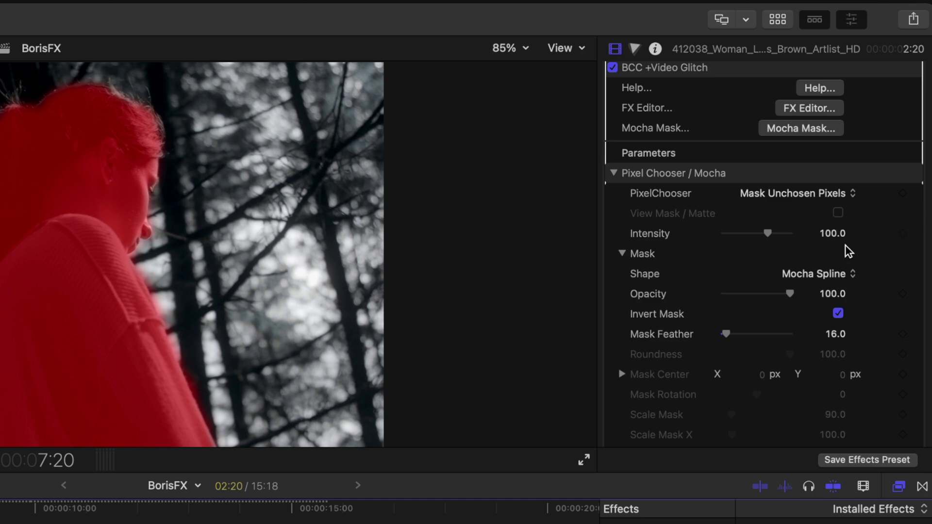
# Set the PixelChooser back to On and replay the background glitch from about 7:19
pyautogui.click(817, 194)
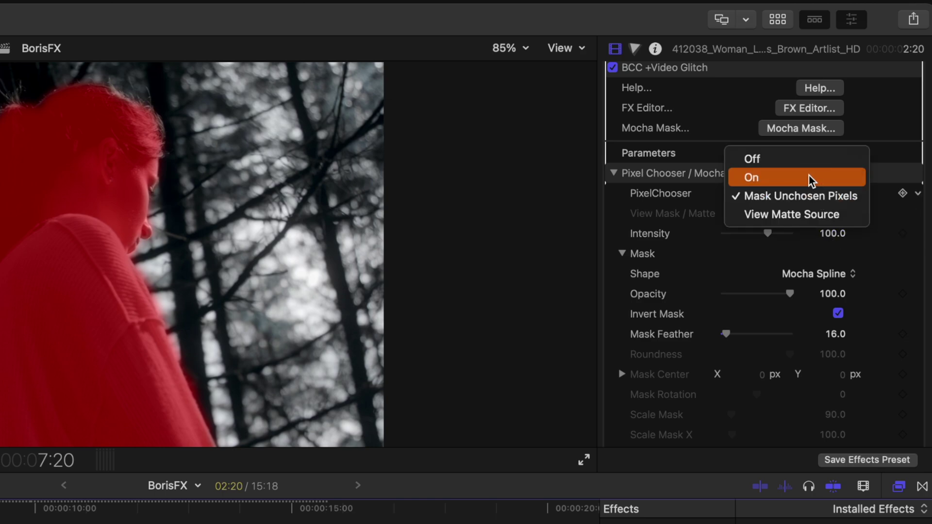
pyautogui.click(809, 176)
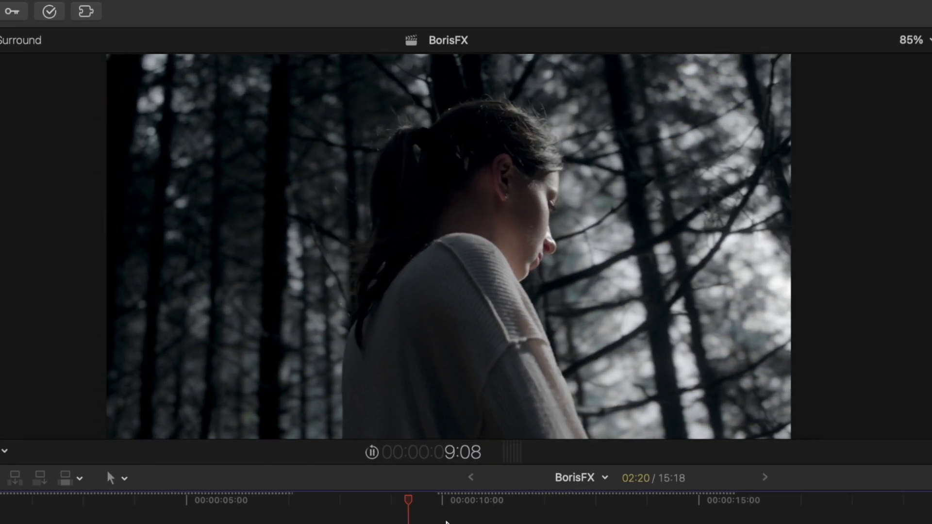
pyautogui.moveTo(447, 522); pyautogui.dragTo(330, 499)
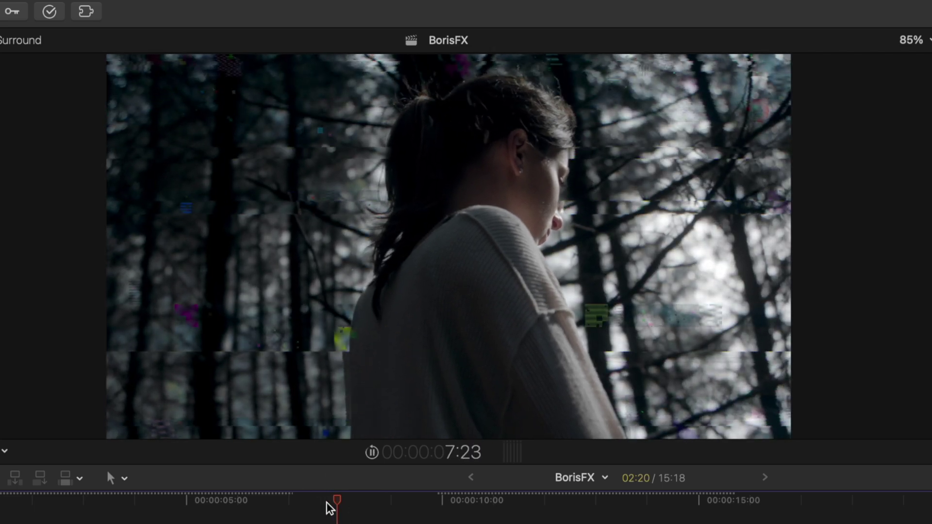
pyautogui.press('space')
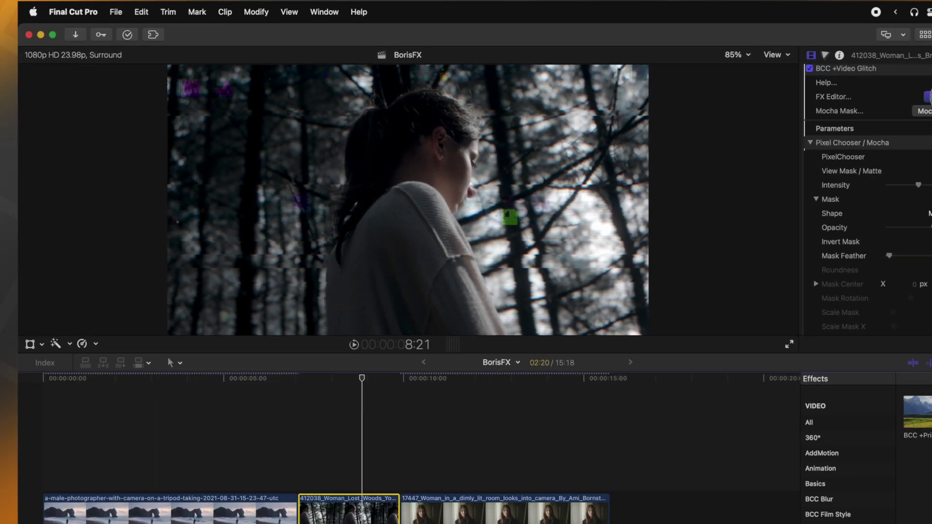
# Apply the Shift_Thin Heavy Video Glitch preset and play back the streaked background
pyautogui.click(791, 96)
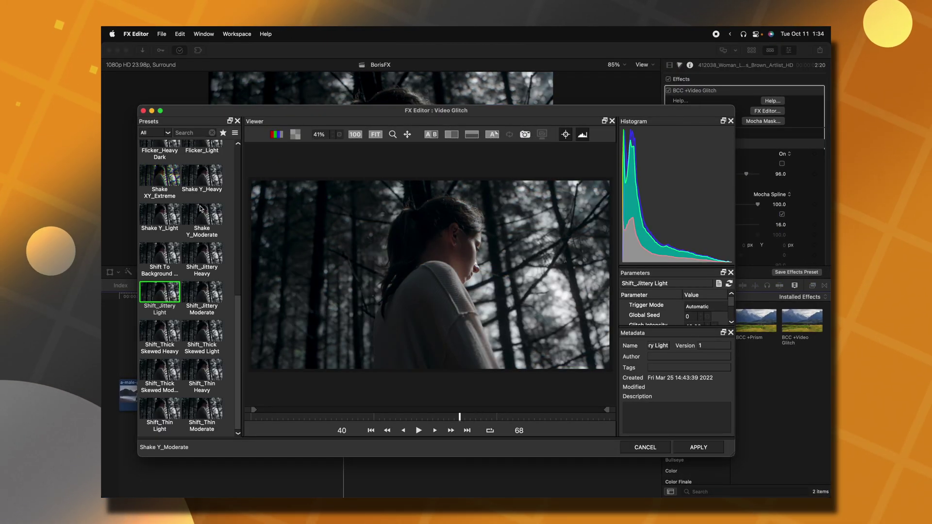
pyautogui.click(202, 370)
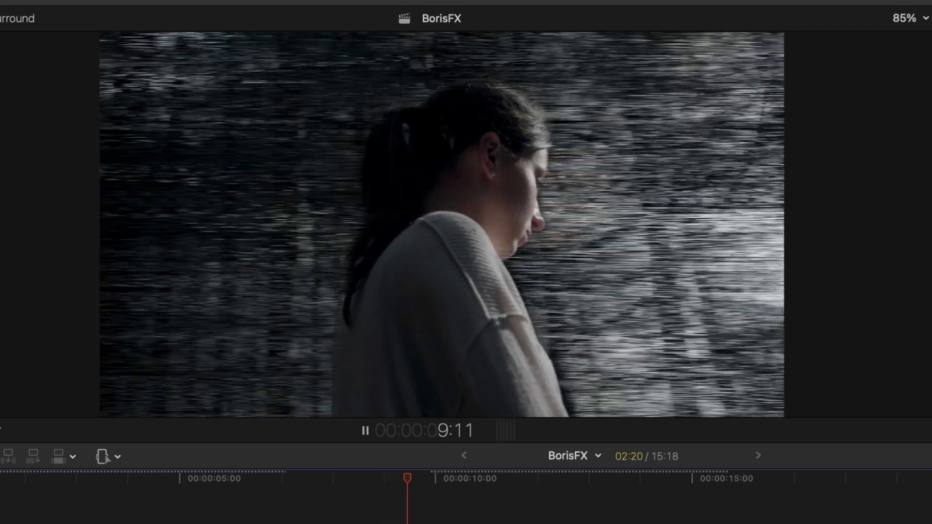
pyautogui.press('space')
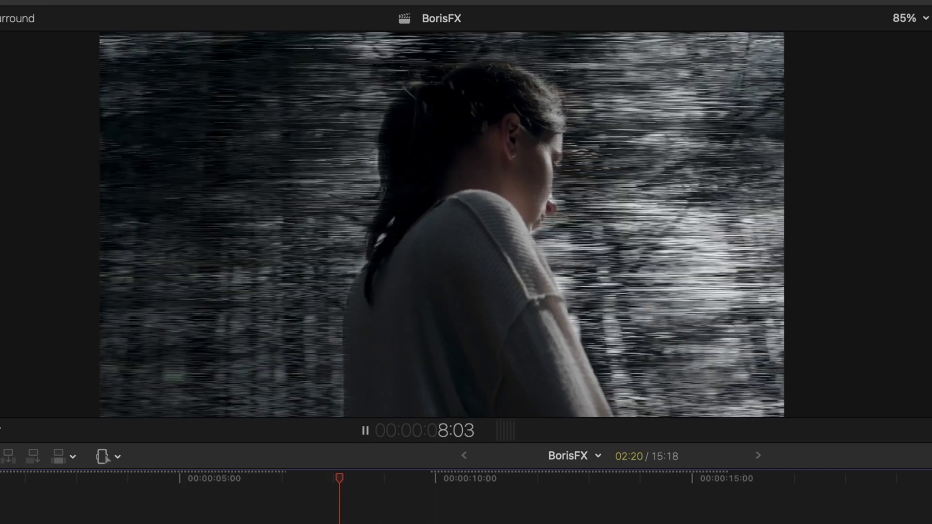
pyautogui.press('space')
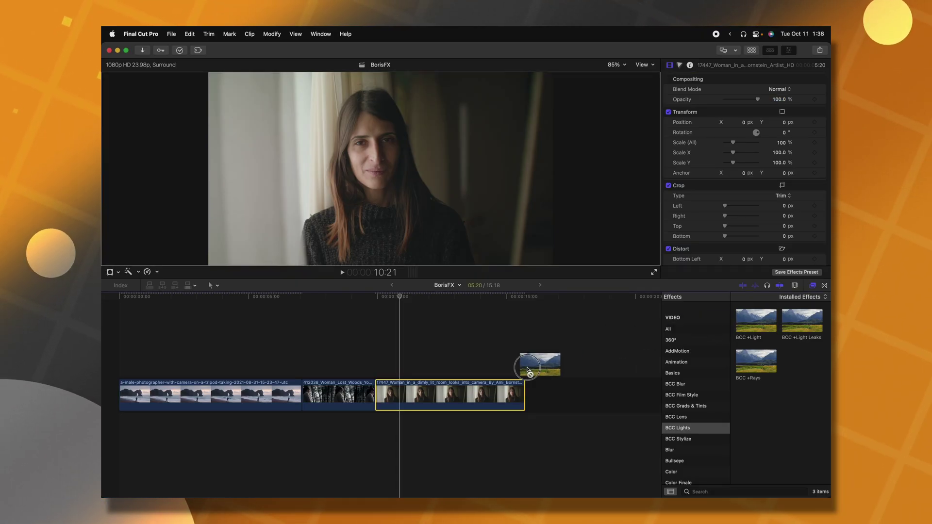
# Apply BCC +Light to the interview clip, position the blind stripes on her face, and set Displacement 100
pyautogui.moveTo(528, 369); pyautogui.dragTo(505, 396)
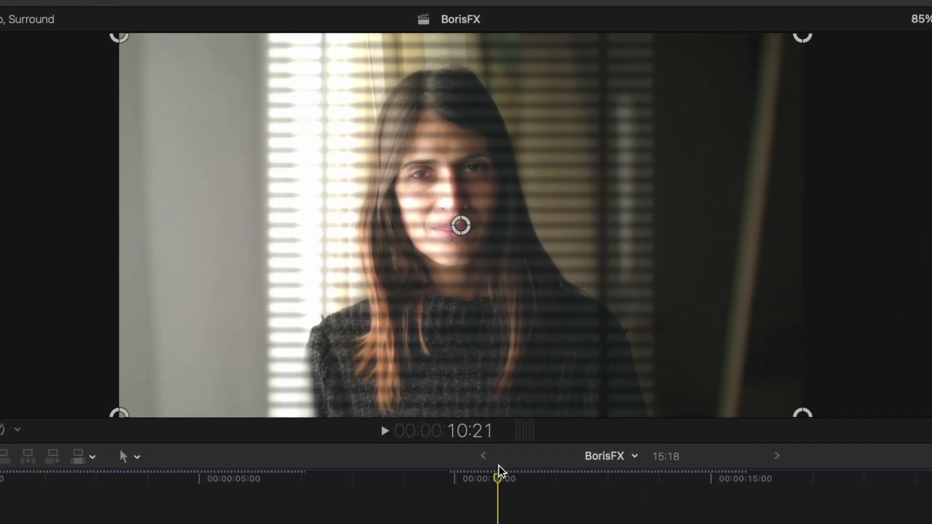
pyautogui.click(424, 301)
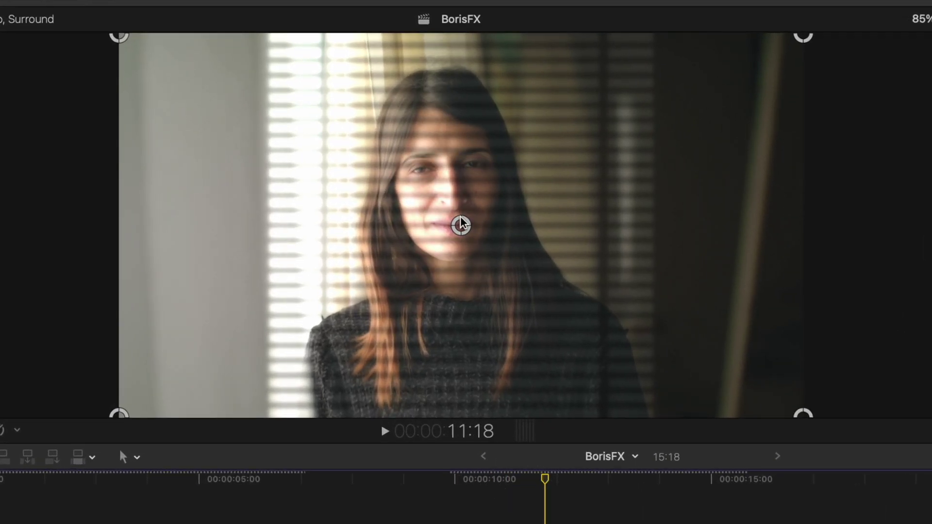
pyautogui.moveTo(460, 225); pyautogui.dragTo(424, 225)
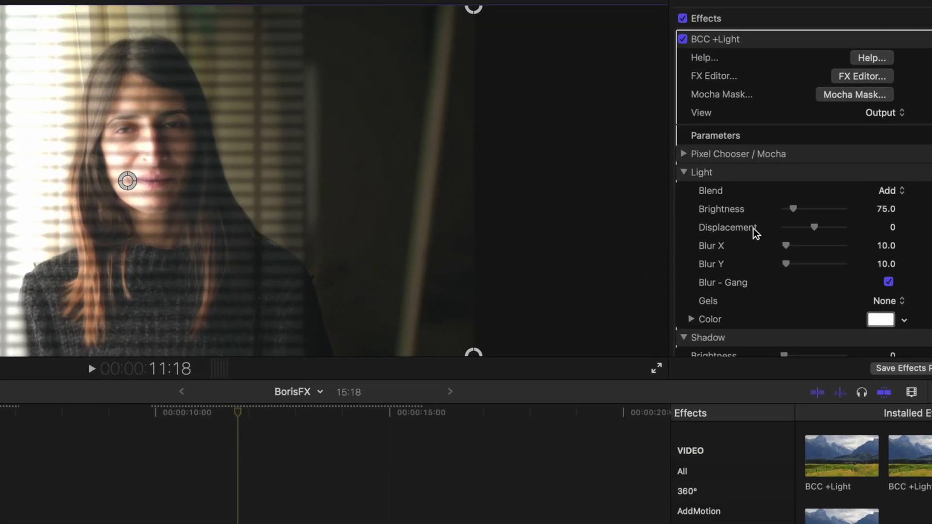
pyautogui.moveTo(817, 234); pyautogui.dragTo(856, 240)
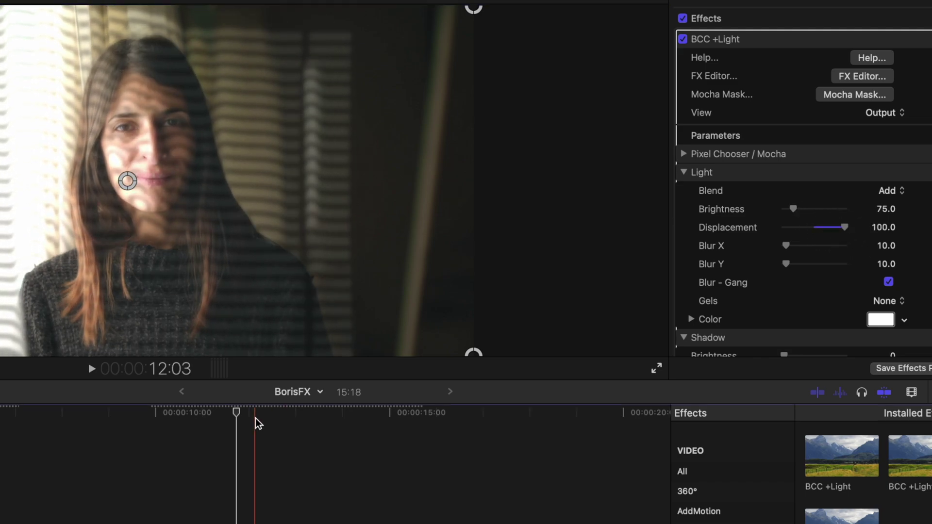
pyautogui.moveTo(199, 422); pyautogui.dragTo(213, 421)
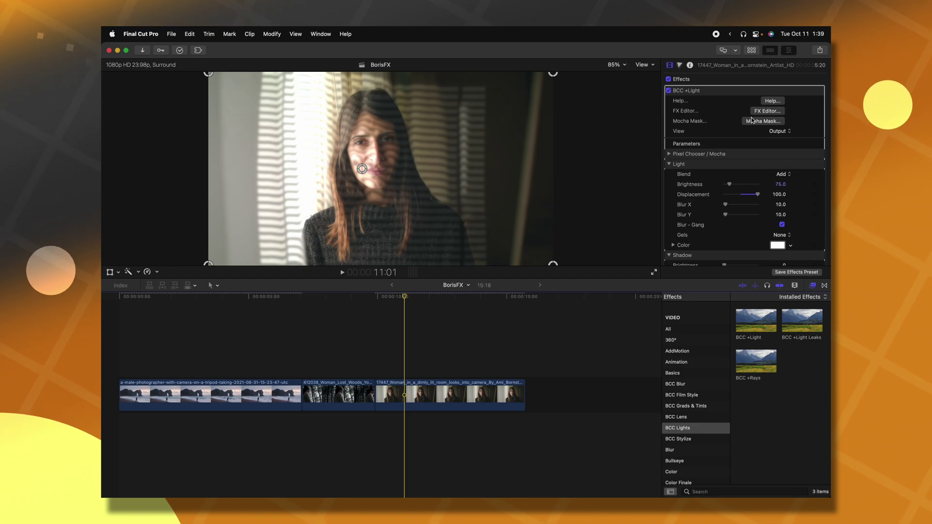
# In Mocha, draw an X-spline mask shape around her shoulder and body
pyautogui.click(748, 123)
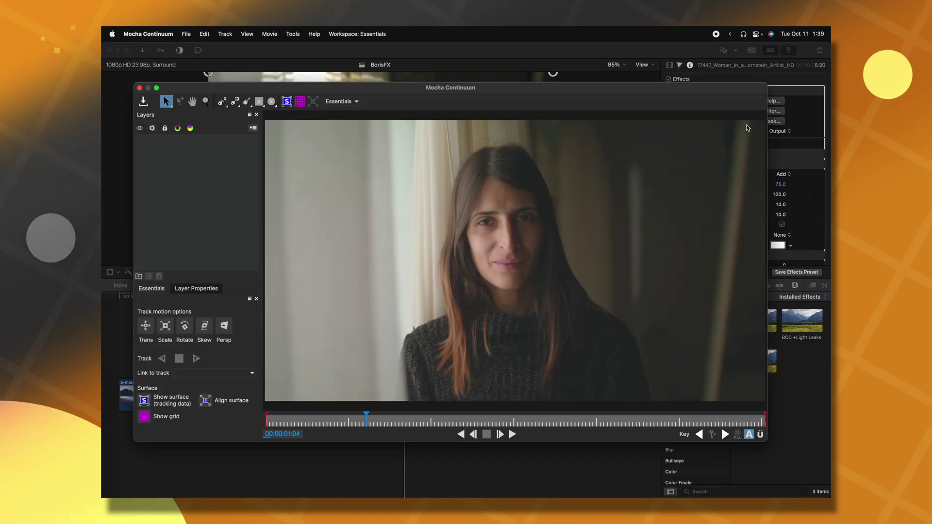
pyautogui.click(222, 102)
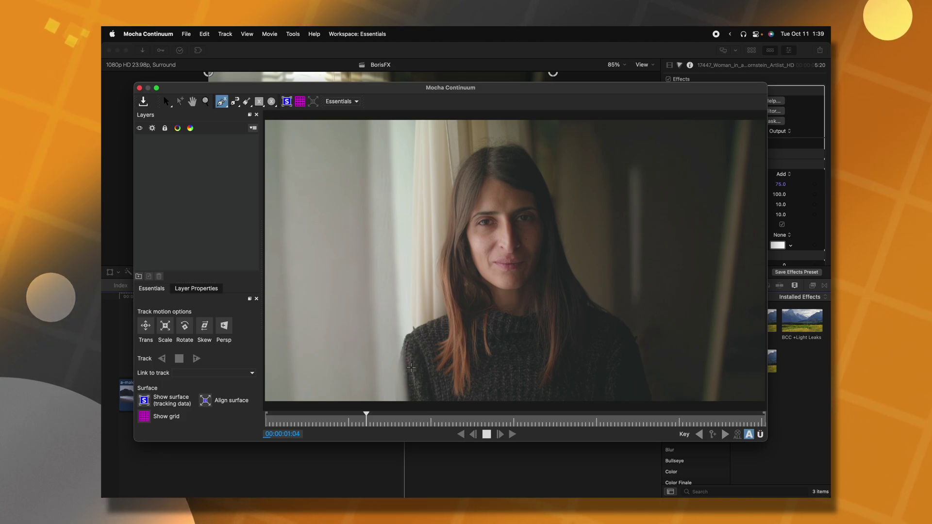
pyautogui.click(407, 325)
pyautogui.click(404, 380)
pyautogui.click(449, 340)
pyautogui.click(464, 310)
pyautogui.click(454, 299)
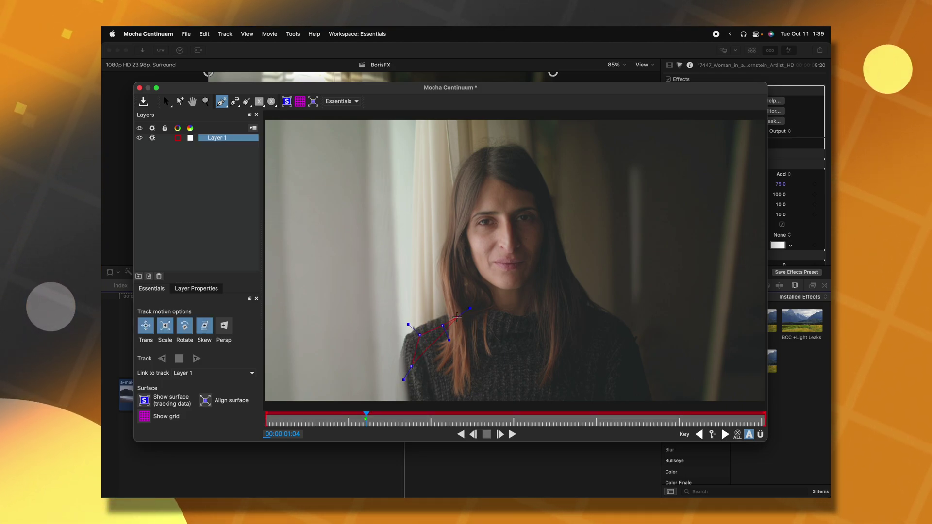
pyautogui.click(485, 303)
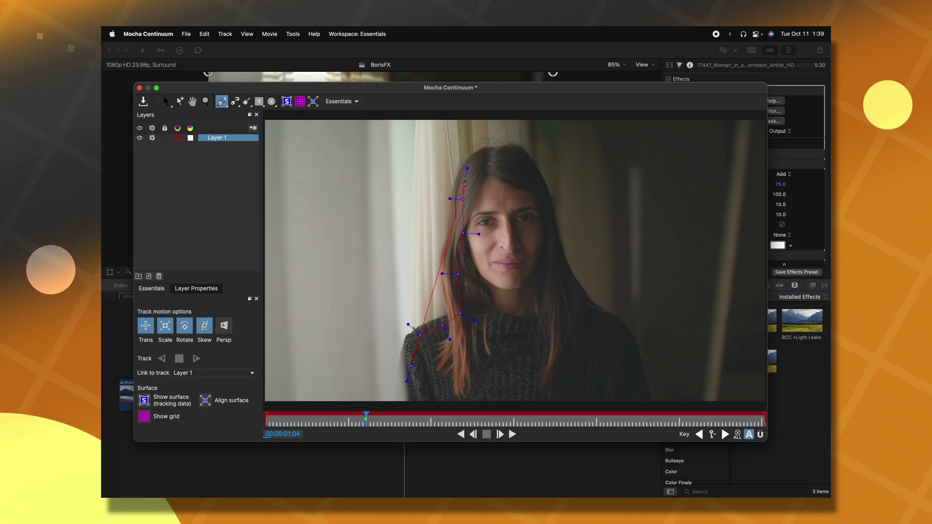
# Draw a second X-spline mask shape around her cheek
pyautogui.press('x')
pyautogui.click(528, 226)
pyautogui.click(525, 235)
pyautogui.click(523, 264)
pyautogui.click(551, 257)
pyautogui.click(556, 241)
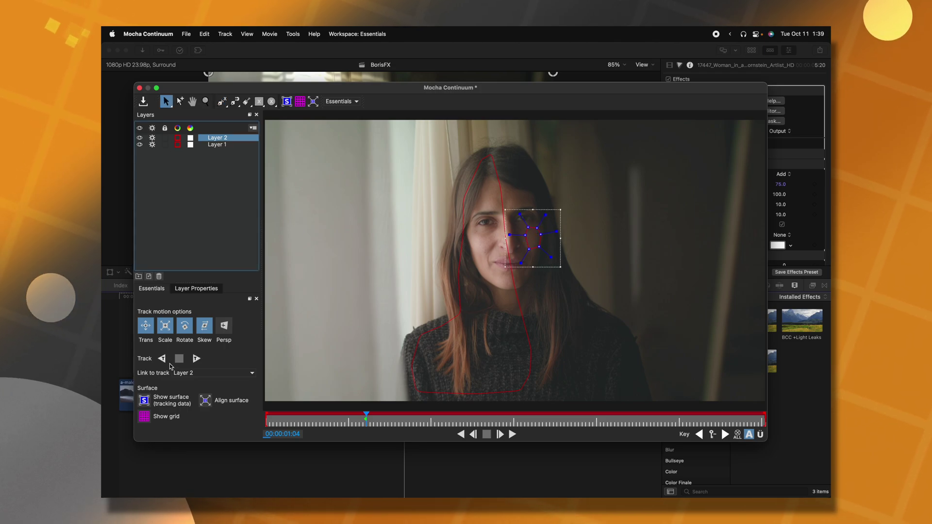
# Track the cheek layer forward through the clip, then save and close Mocha
pyautogui.click(196, 359)
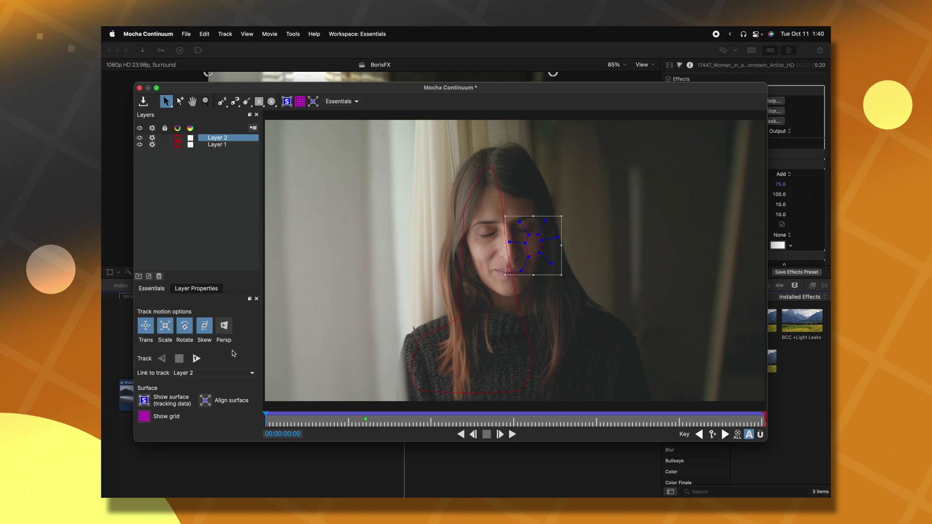
pyautogui.press('super+s')
pyautogui.press('super+w')
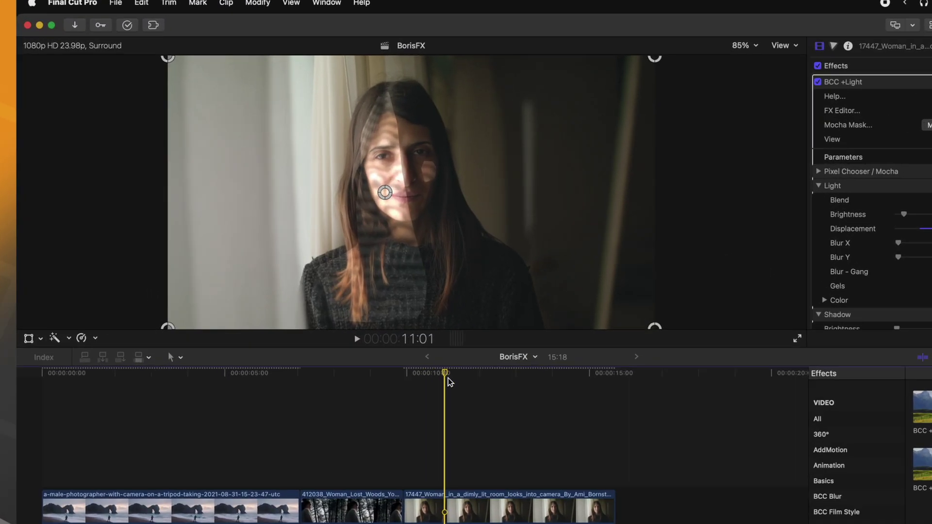
# Set the +Light Pixel Chooser Mask Feather to 27 and review the softened edge in playback
pyautogui.click(408, 299)
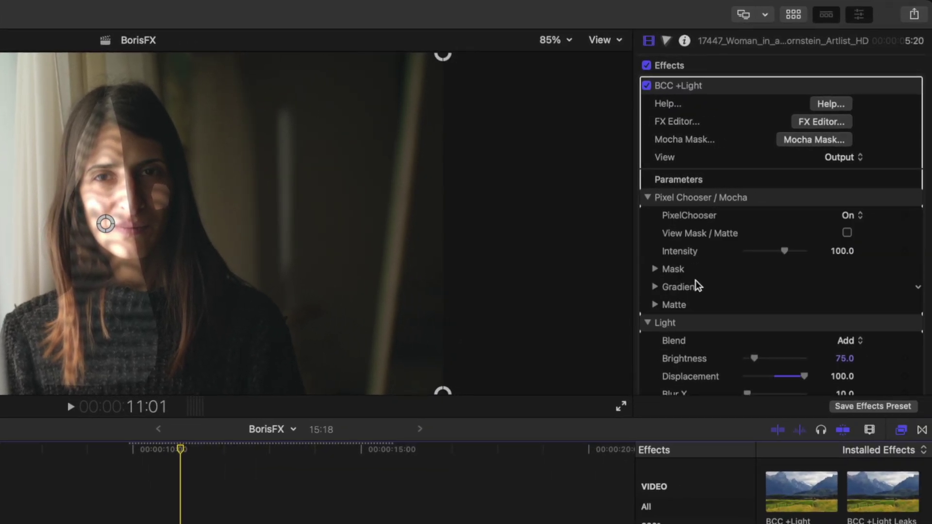
pyautogui.click(655, 269)
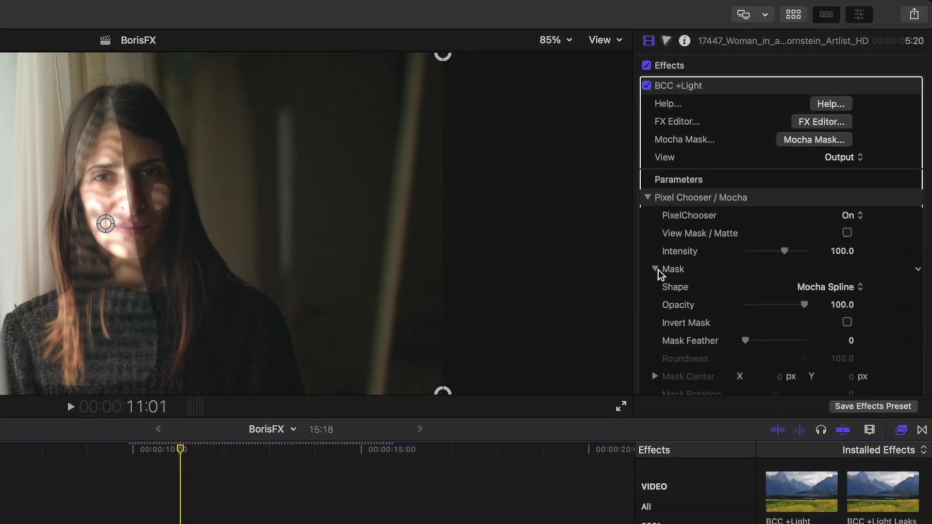
pyautogui.moveTo(749, 343); pyautogui.dragTo(750, 342)
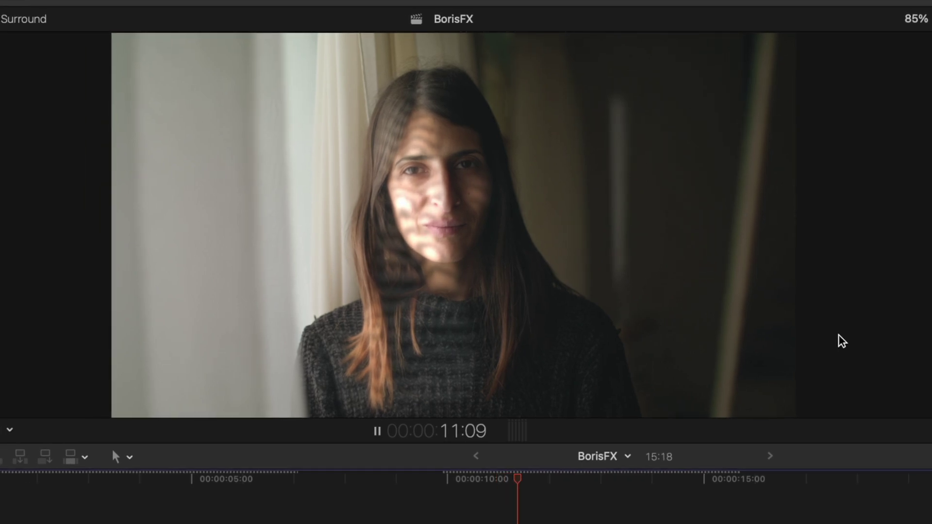
pyautogui.press('space')
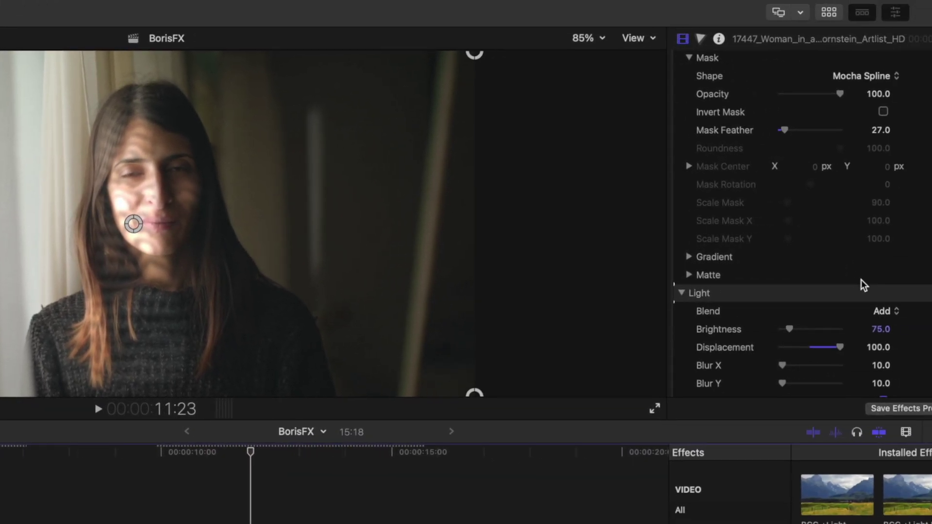
# Switch the light's Blend mode to Screen, then zoom in on her face and move back to about 11:14
pyautogui.click(888, 310)
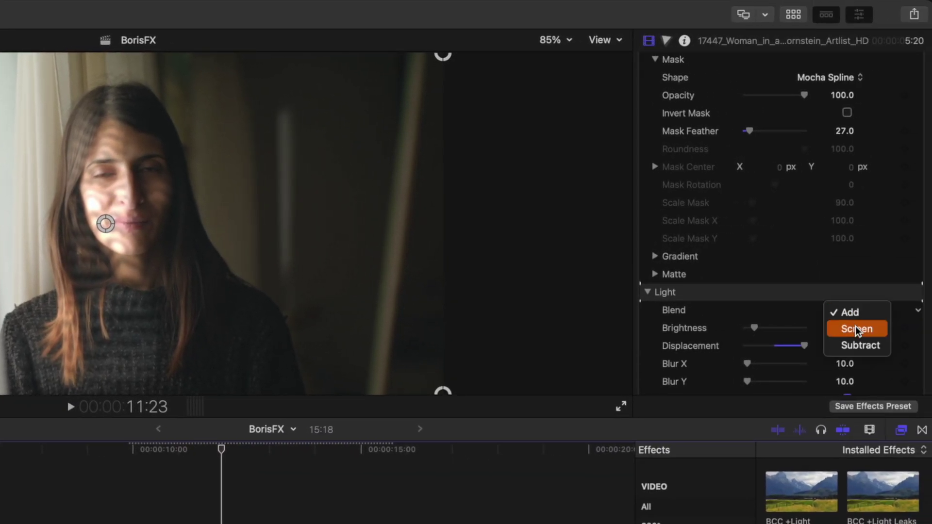
pyautogui.click(856, 329)
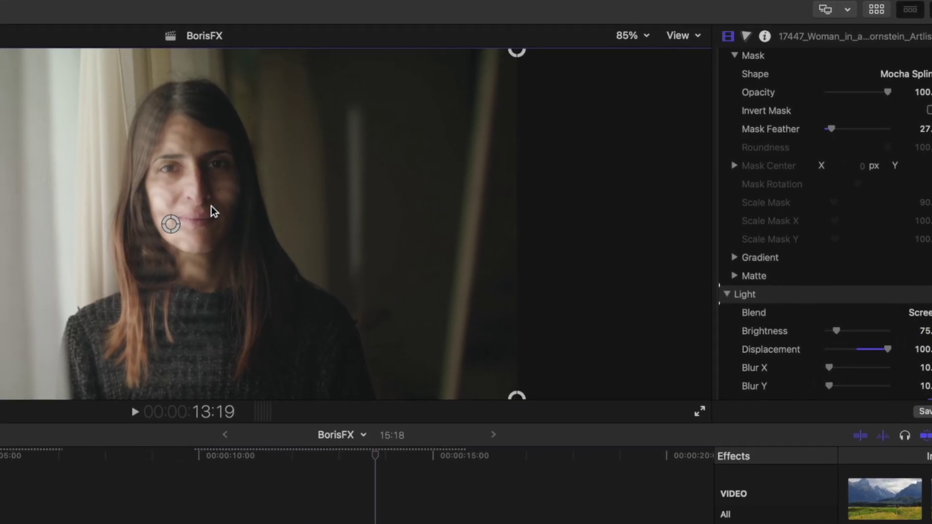
pyautogui.press('super+equal')
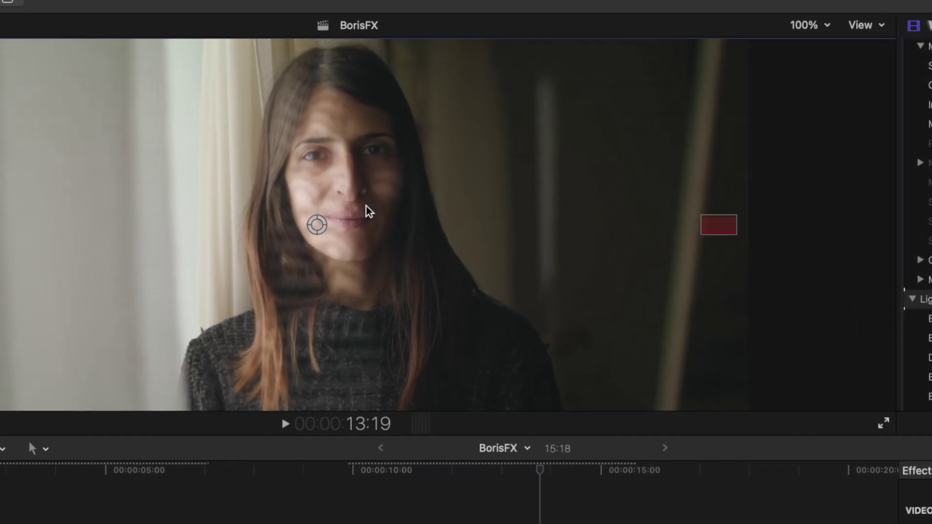
pyautogui.press('super+equal')
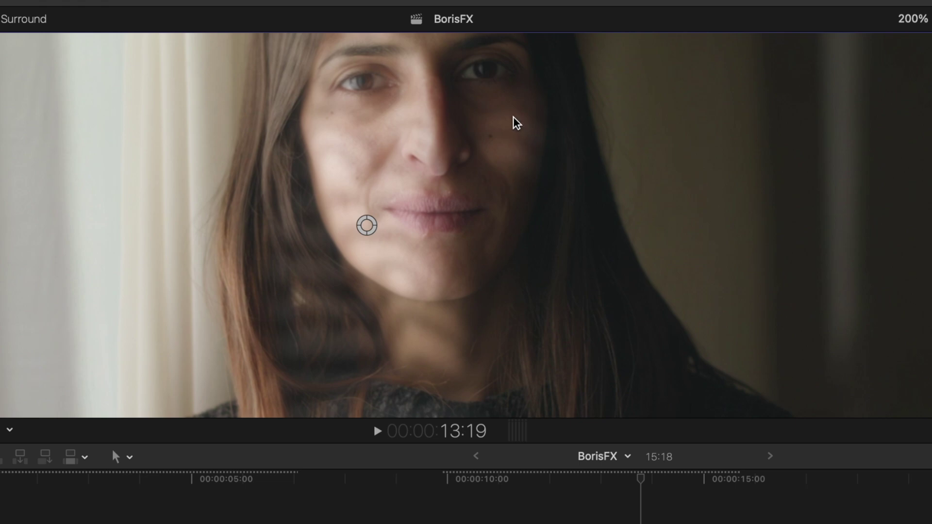
pyautogui.moveTo(638, 480); pyautogui.dragTo(543, 489)
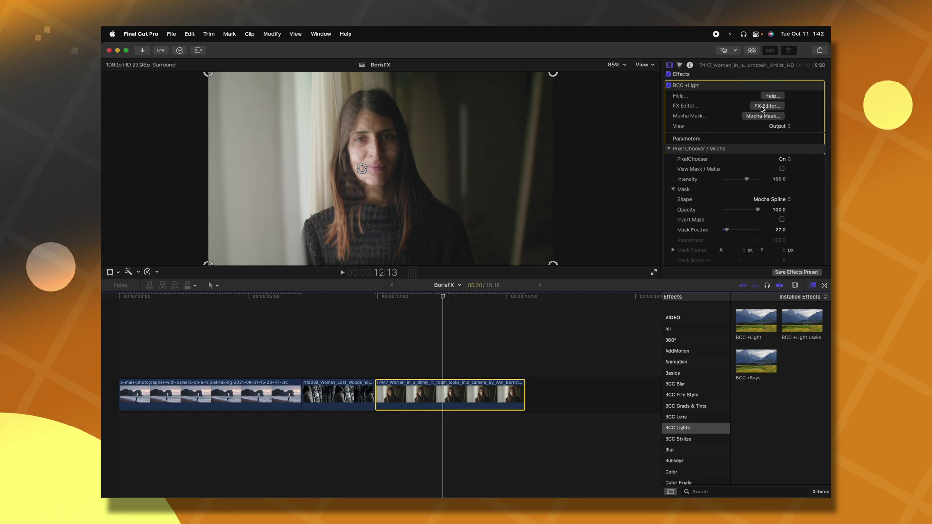
# In the FX Editor, try the Glass presets, then apply Stone Slate 2 as the light pattern
pyautogui.click(766, 106)
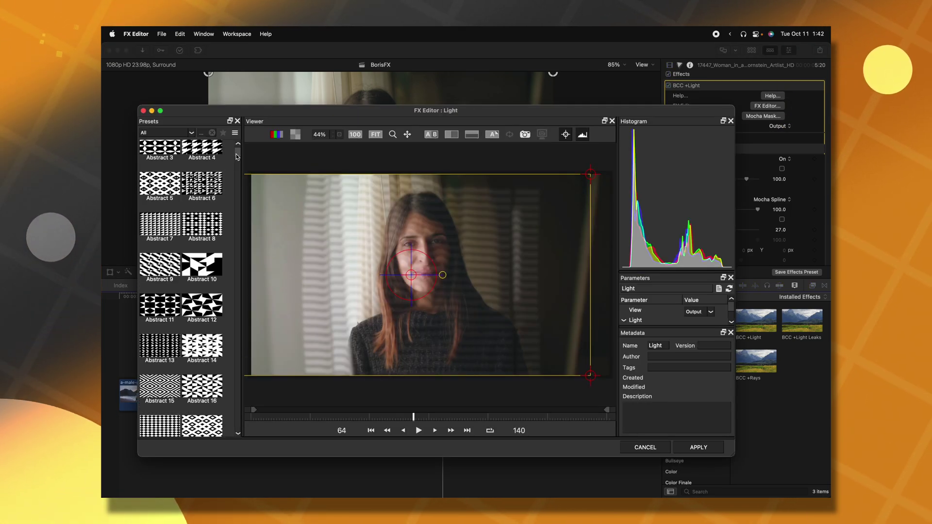
pyautogui.click(239, 180)
pyautogui.moveTo(239, 180); pyautogui.dragTo(238, 255)
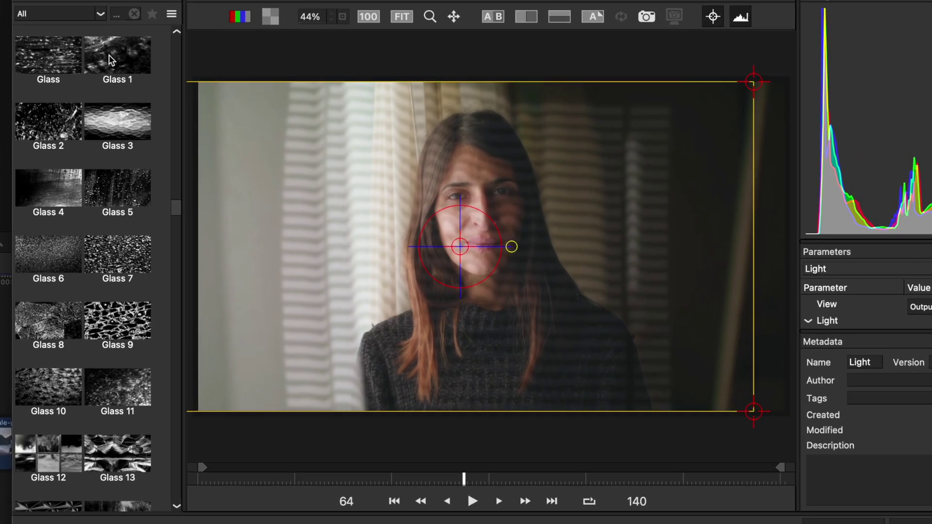
pyautogui.click(117, 60)
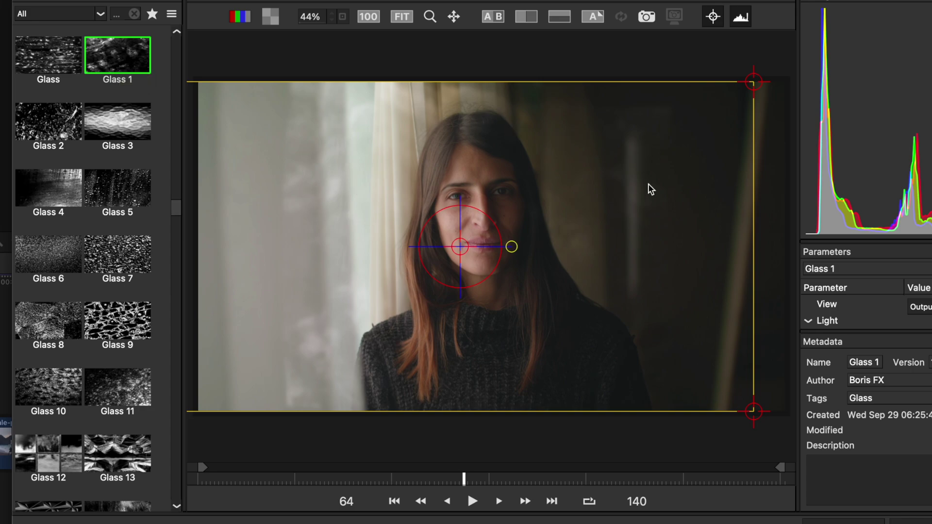
pyautogui.scroll(10, 170, 267)
pyautogui.click(170, 267)
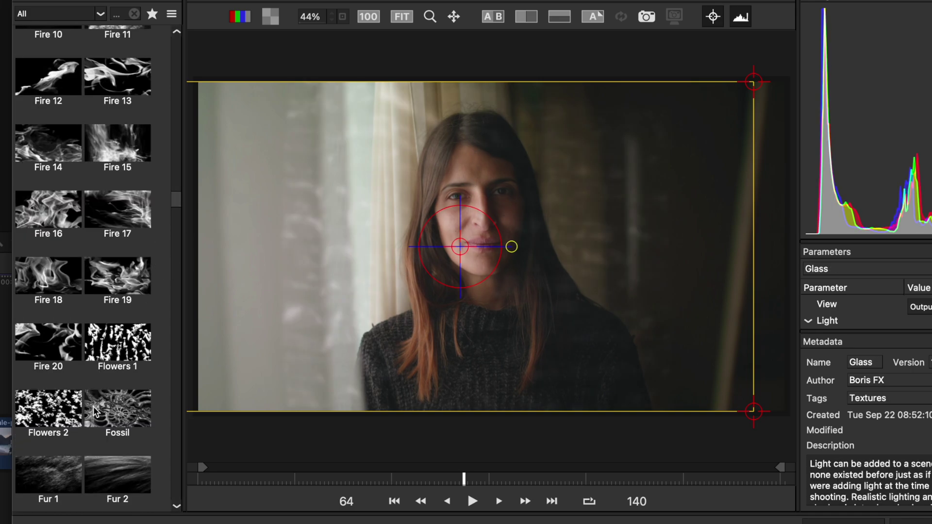
pyautogui.scroll(-8, 94, 411)
pyautogui.scroll(-15, 115, 367)
pyautogui.click(115, 241)
pyautogui.scroll(-1, 111, 259)
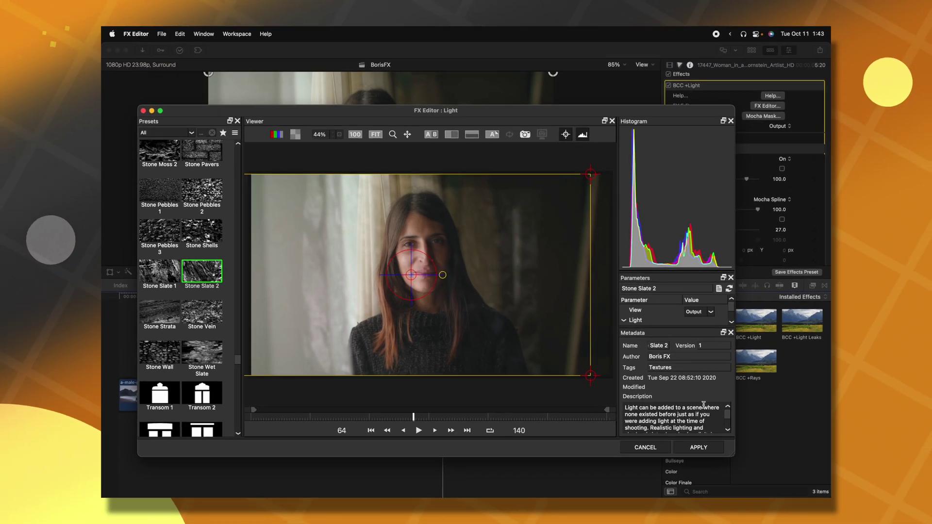
pyautogui.click(700, 447)
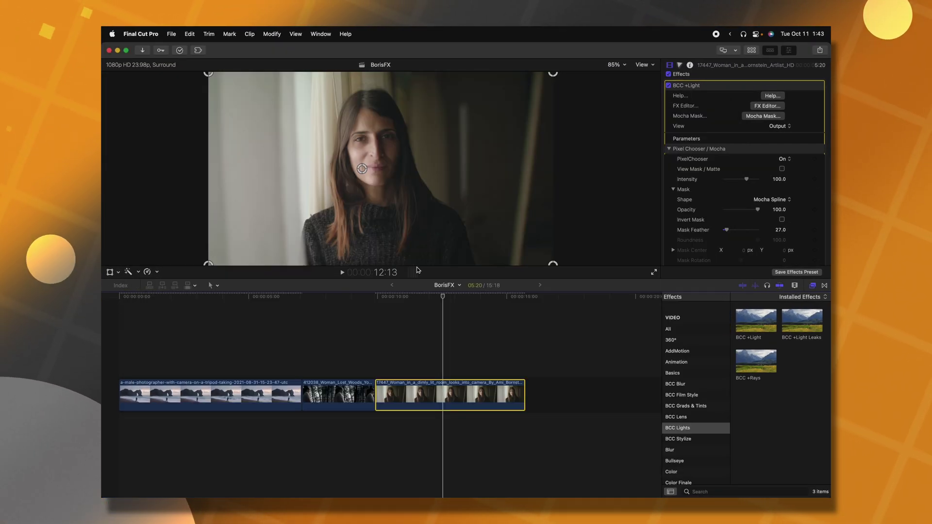
# Raise the +Light Brightness from 75 to 187
pyautogui.scroll(-5, 730, 202)
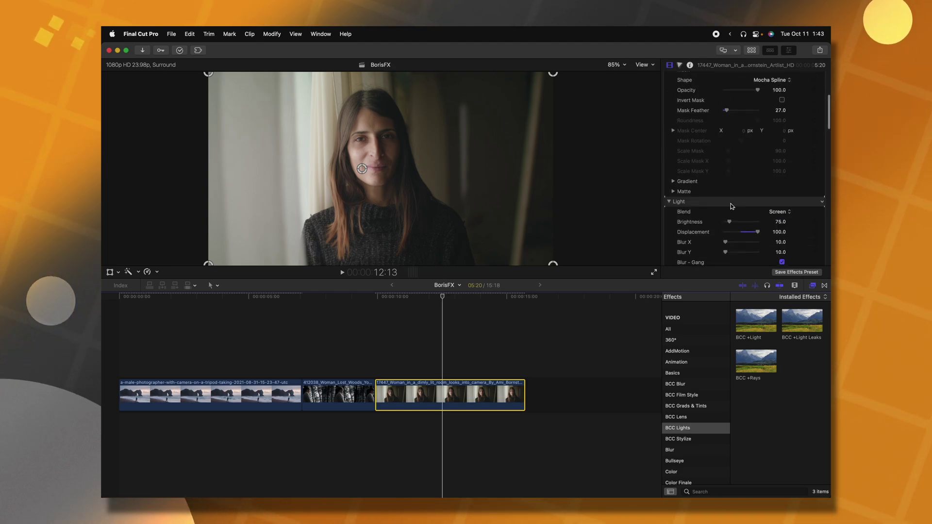
pyautogui.moveTo(731, 218); pyautogui.dragTo(739, 219)
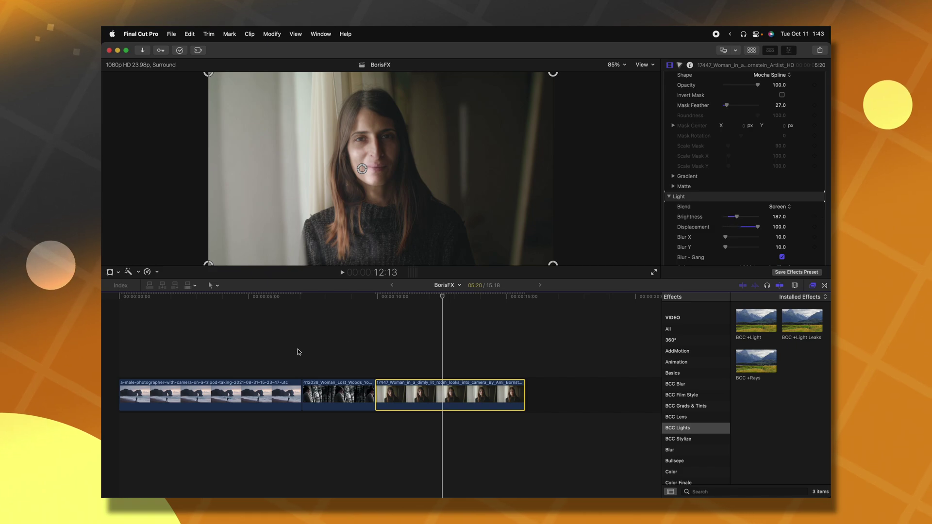